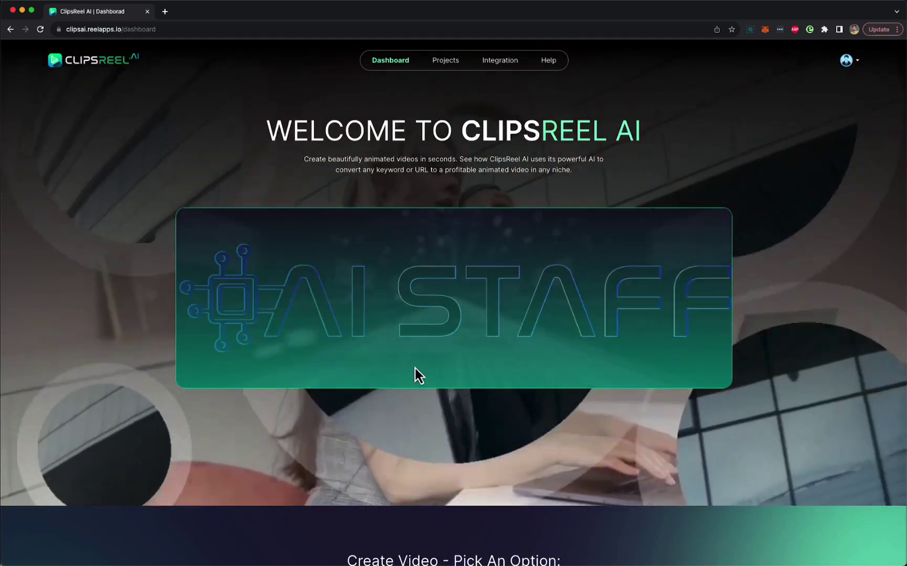
# - Scroll the dashboard down to the three Create Video option cards, including E-Commerce Detail Page
pyautogui.scroll(-5, 415, 367)
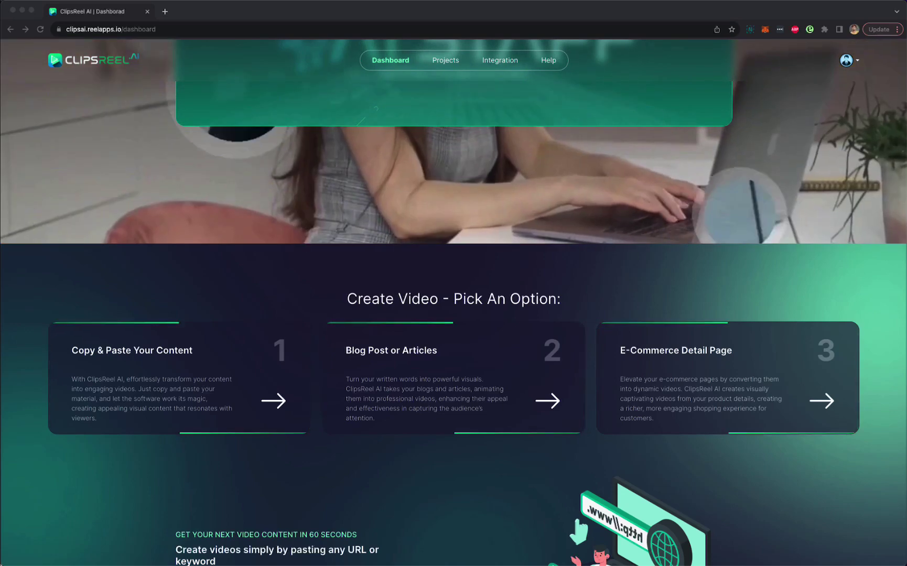
# - Centre the QuickTime window, play the talking-head sample clip, then close it
pyautogui.moveTo(39, 326); pyautogui.dragTo(444, 220)
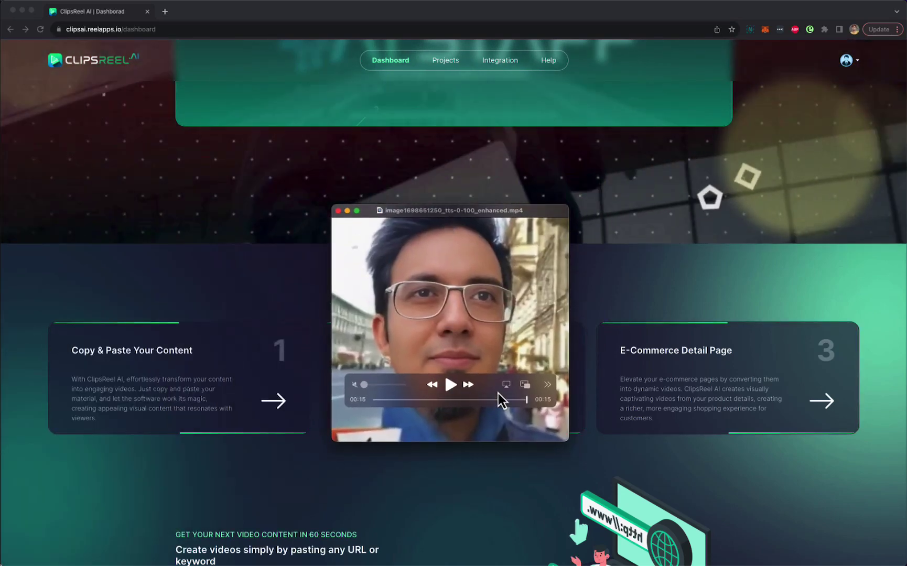
pyautogui.click(447, 415)
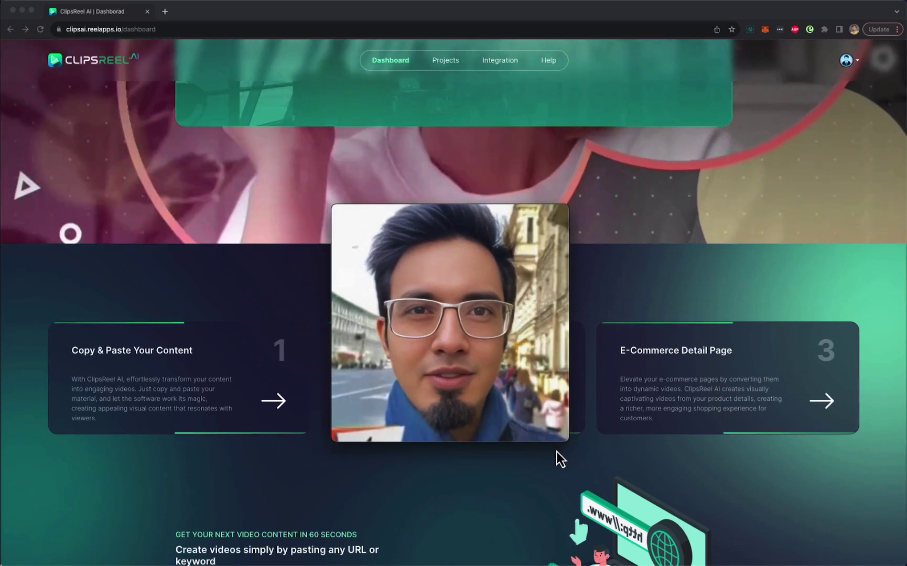
pyautogui.moveTo(545, 388)
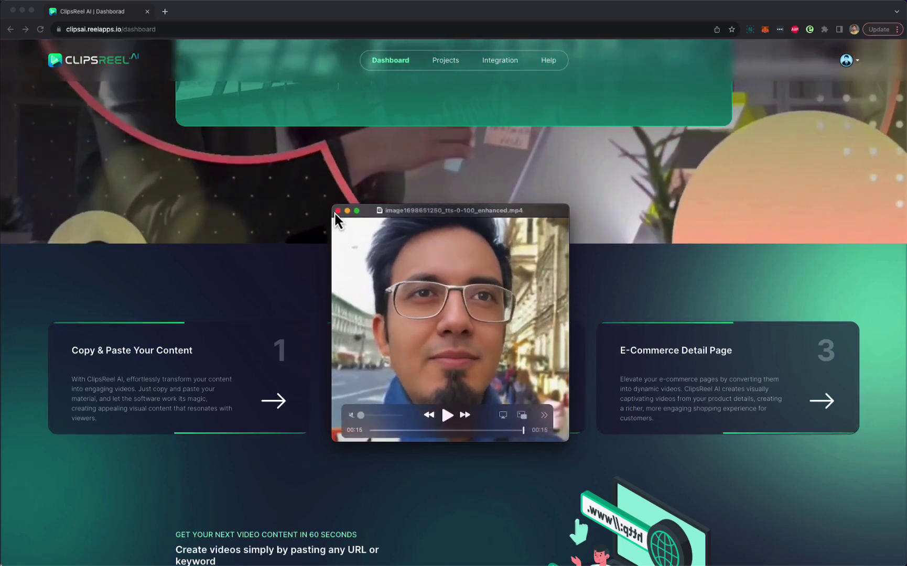
pyautogui.click(338, 211)
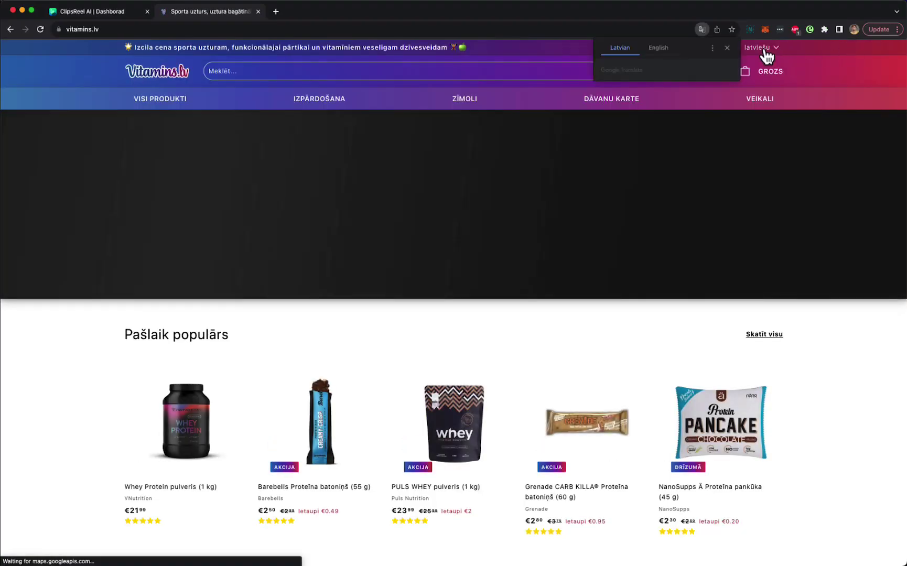
# - Dismiss the store's popups, open the Whey Protein pulveris (1 kg) page and select its address
pyautogui.click(727, 48)
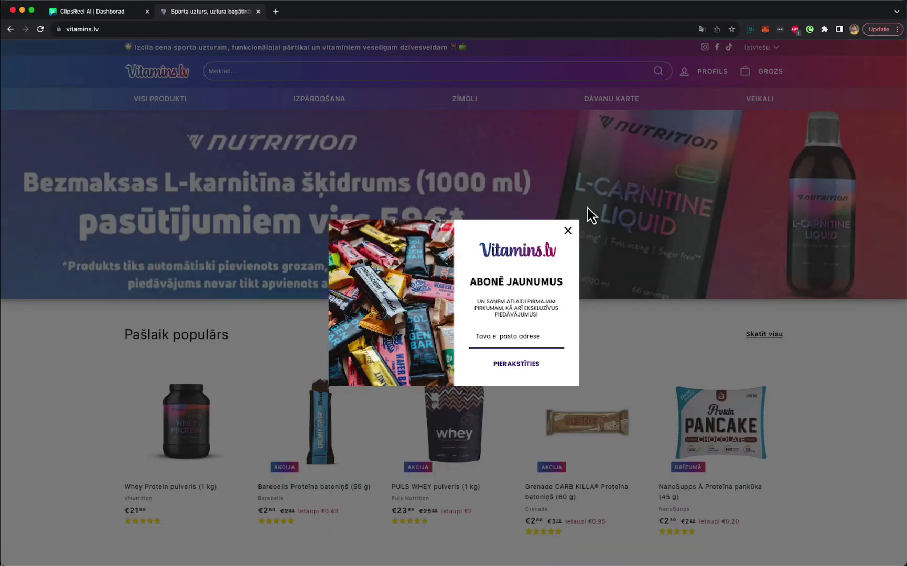
pyautogui.click(568, 232)
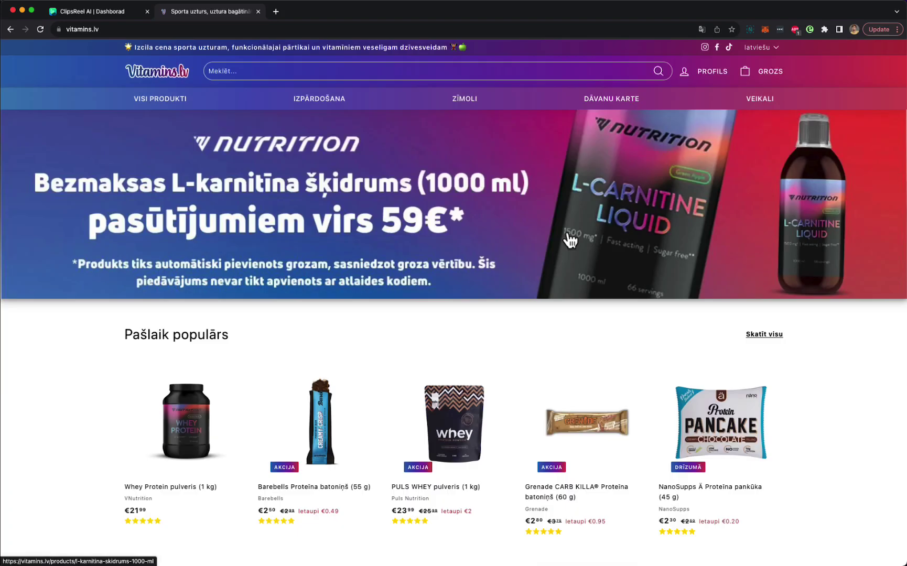
pyautogui.click(196, 442)
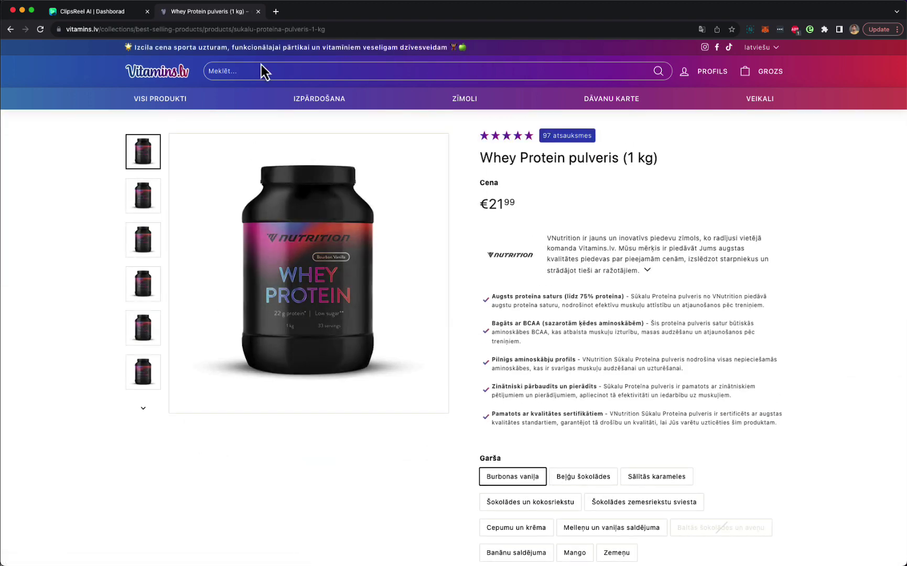
pyautogui.click(315, 29)
pyautogui.rightClick(315, 29)
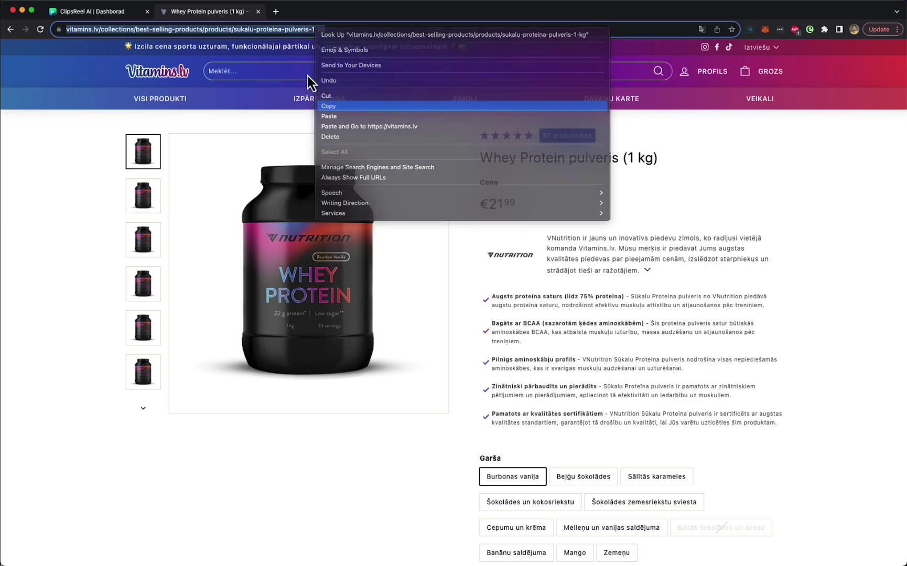
# - Copy the product URL and start an E-Commerce Detail Page project 'promo video for health ad' with it
pyautogui.click(330, 106)
pyautogui.click(258, 12)
pyautogui.click(697, 387)
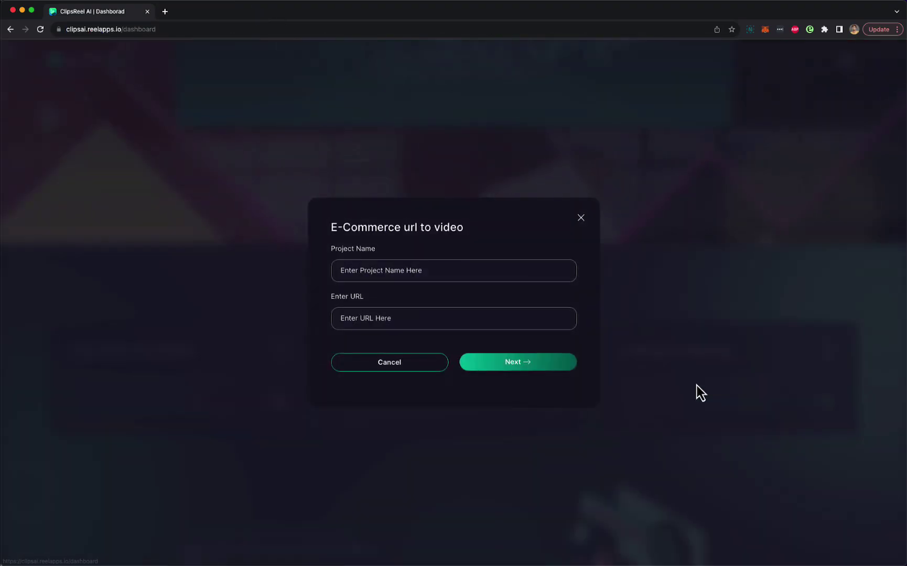
pyautogui.click(380, 270)
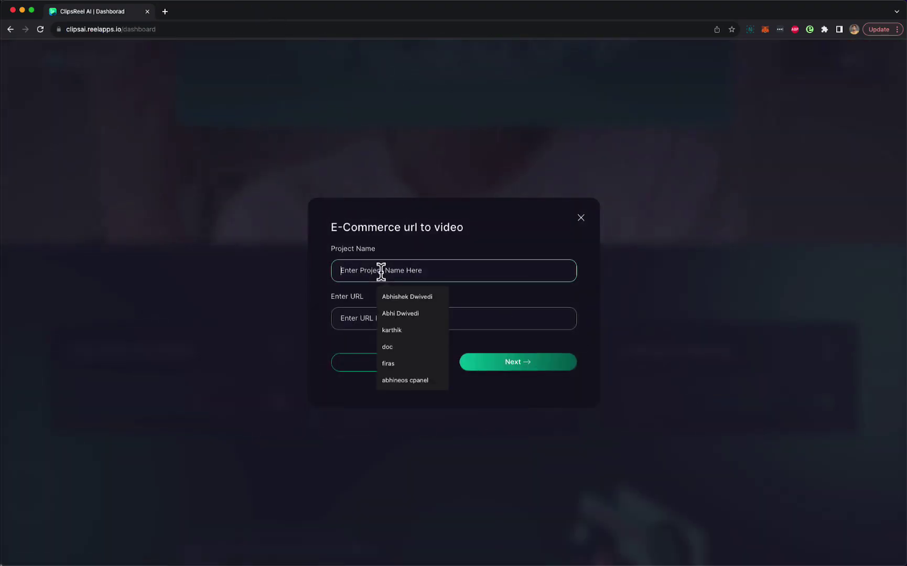
pyautogui.write('promo video for health')
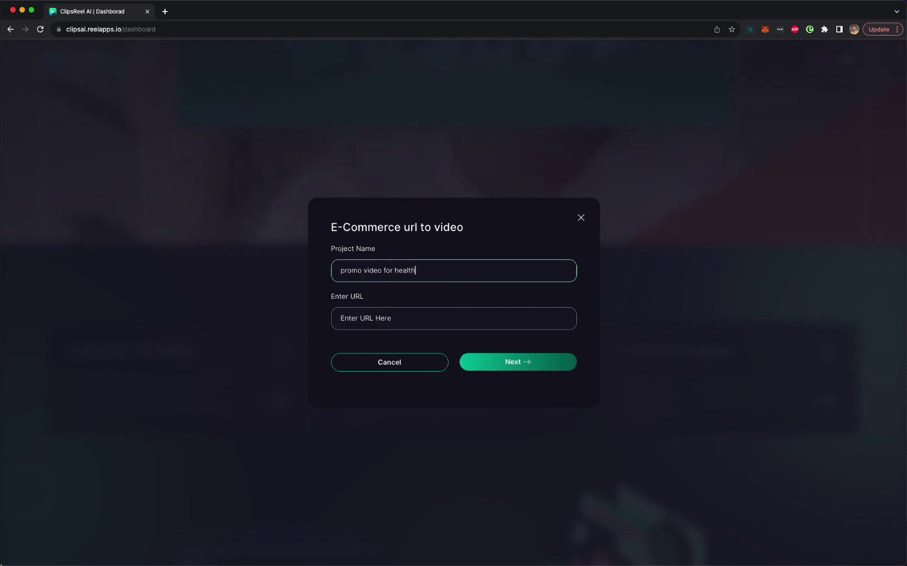
pyautogui.write(' ad')
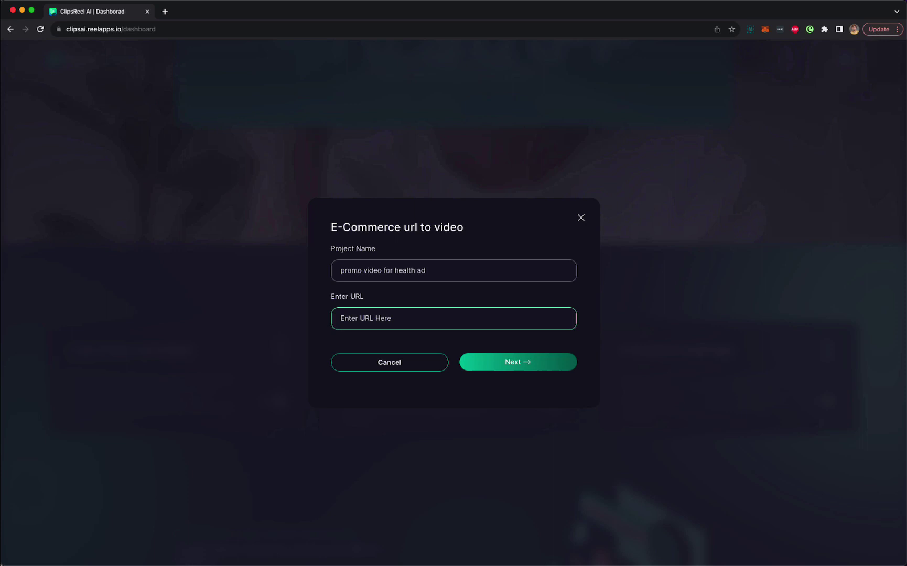
pyautogui.press('super+v')
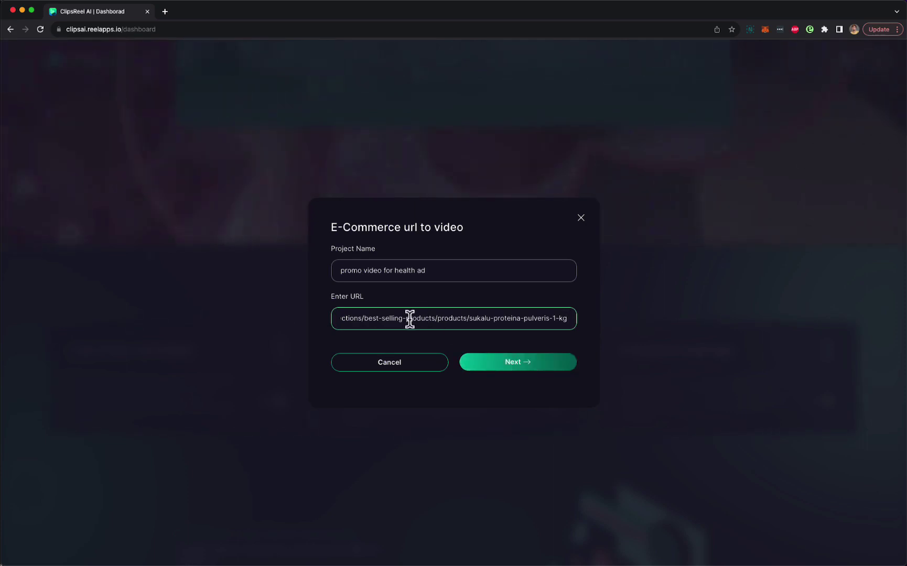
# - Submit the project so the Whey Protein page is scraped into a Text to video draft
pyautogui.click(506, 367)
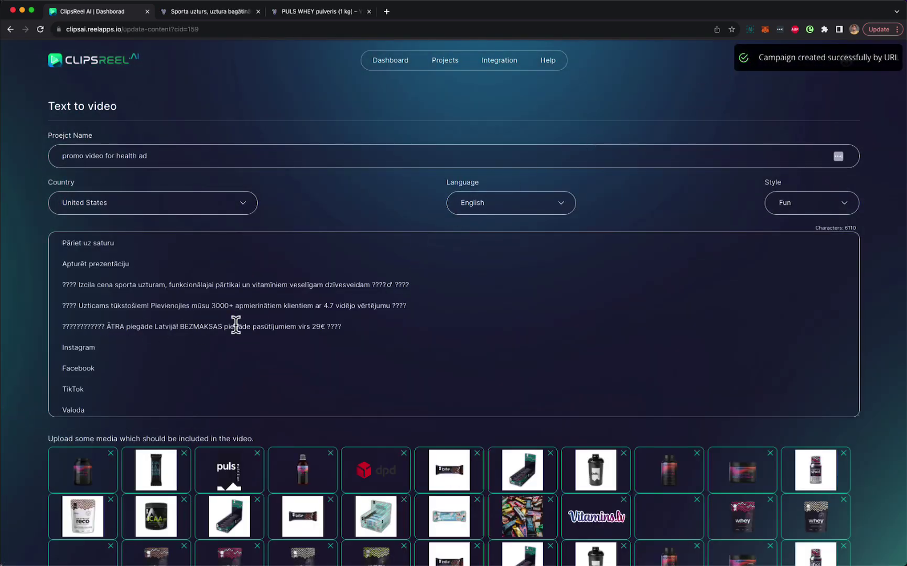
# - Review the extracted product text, then switch the video style from Fun to Product review
pyautogui.scroll(-15, 236, 326)
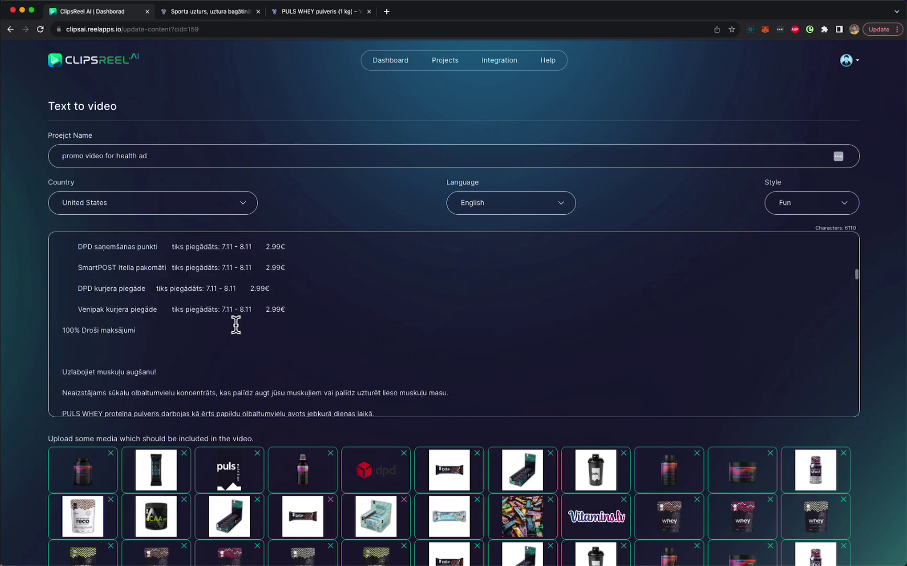
pyautogui.scroll(-20, 236, 325)
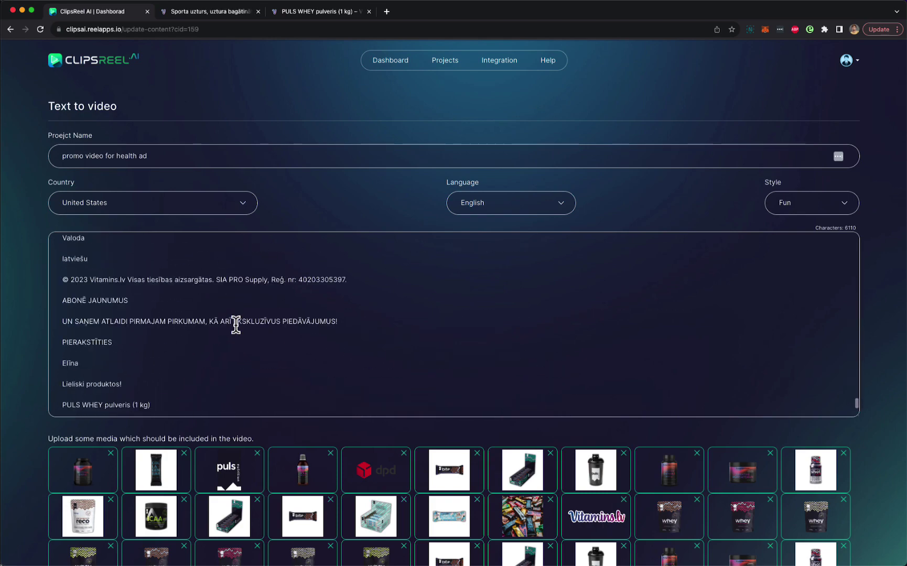
pyautogui.scroll(1, 419, 170)
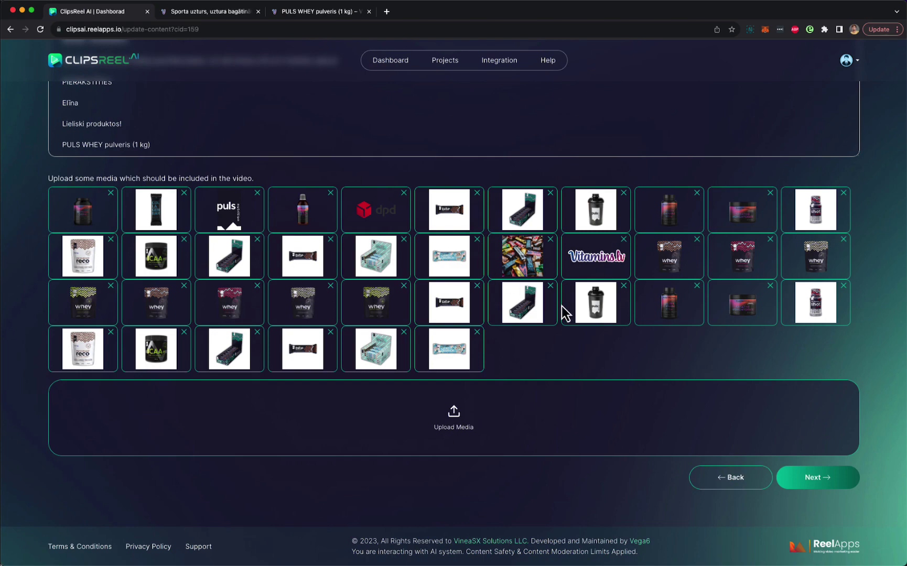
pyautogui.scroll(8, 565, 313)
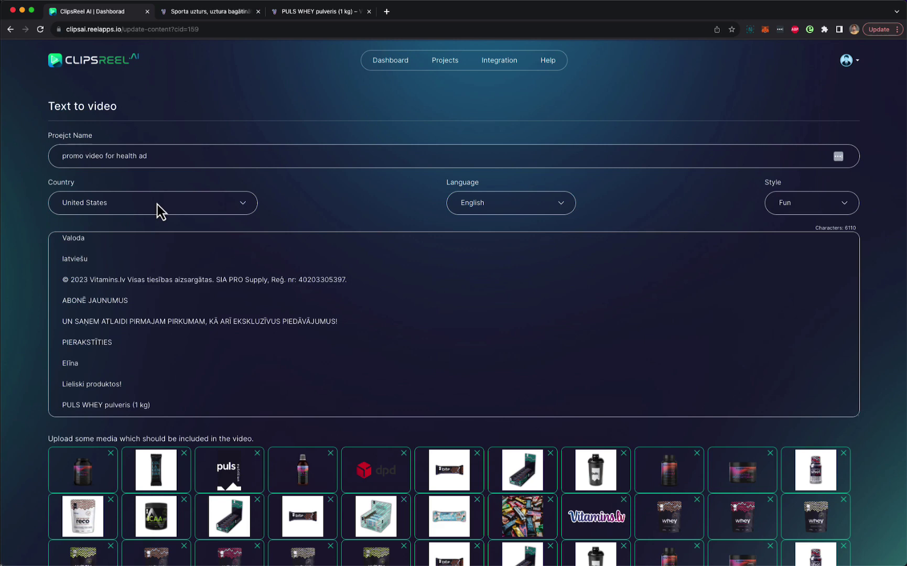
pyautogui.scroll(5, 203, 286)
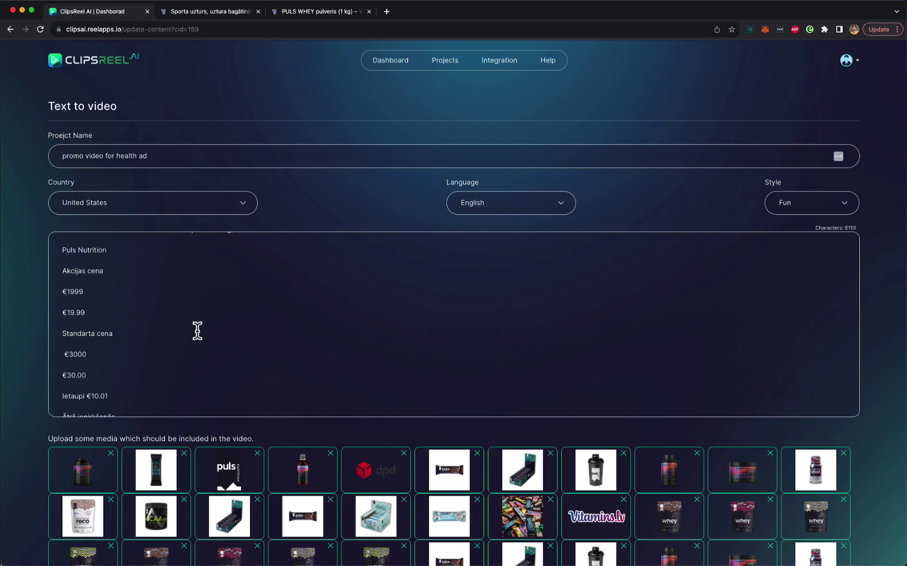
pyautogui.scroll(15, 197, 331)
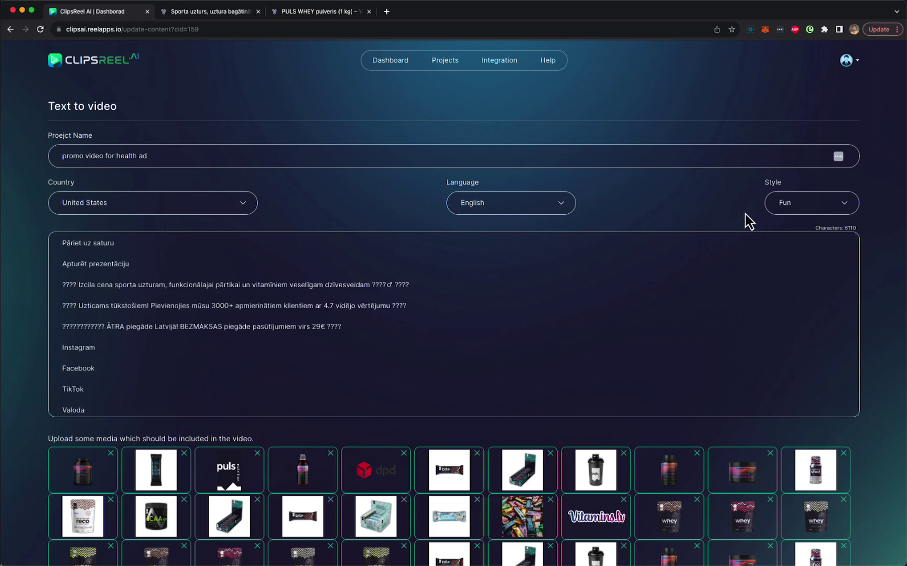
pyautogui.click(799, 205)
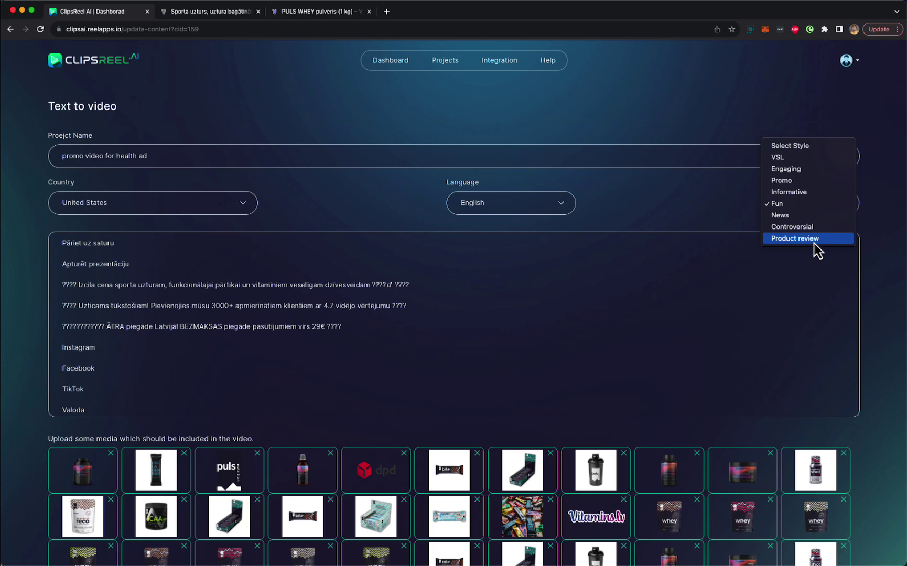
pyautogui.click(795, 238)
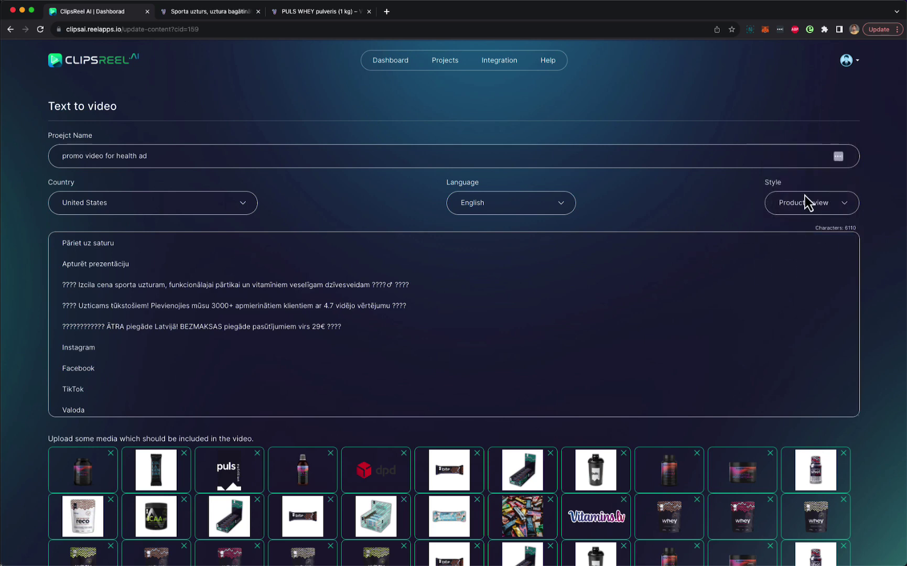
pyautogui.scroll(-5, 895, 534)
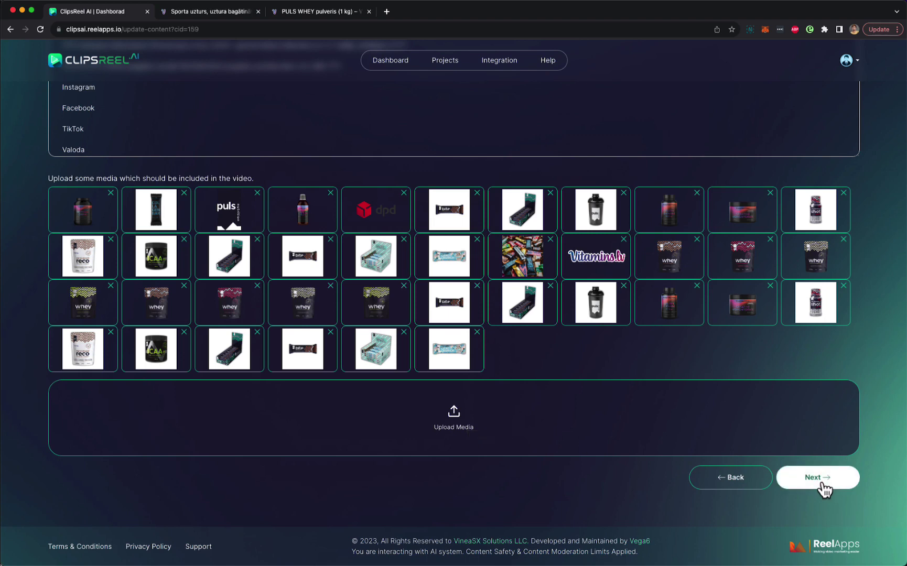
# - Advance through the dimension and template choices to the Talking Head page
pyautogui.click(824, 487)
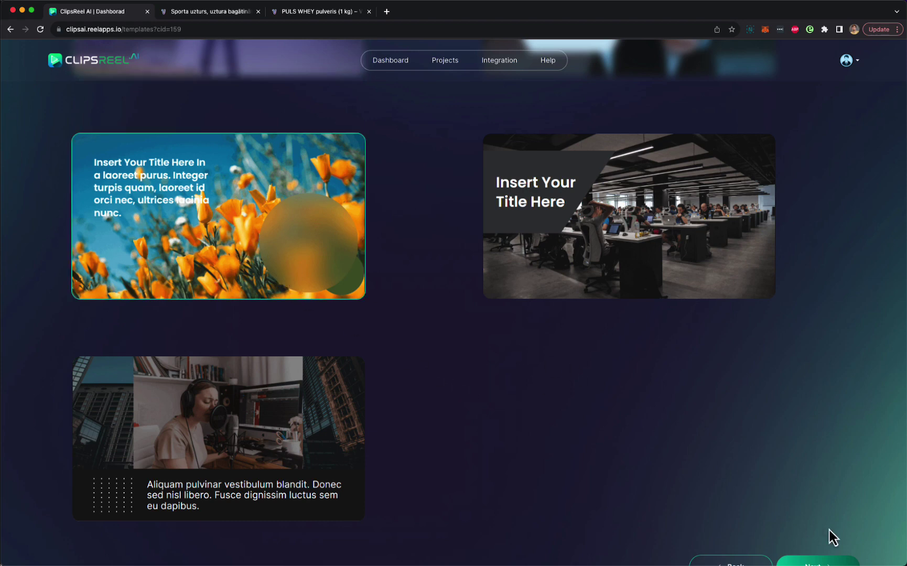
pyautogui.scroll(-2, 833, 538)
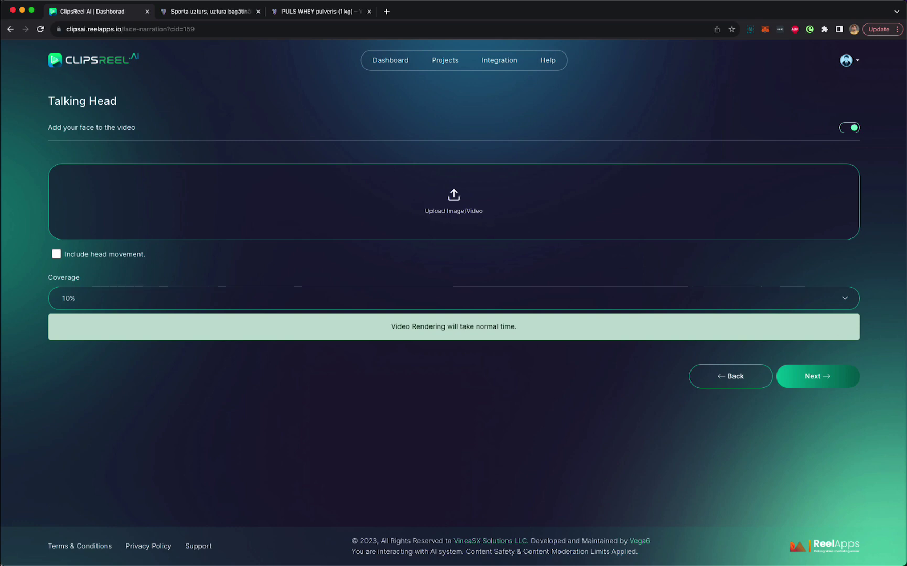
# - Add the face photo and enable head movement for the talking head
pyautogui.moveTo(745, 252); pyautogui.dragTo(488, 204)
pyautogui.click(56, 255)
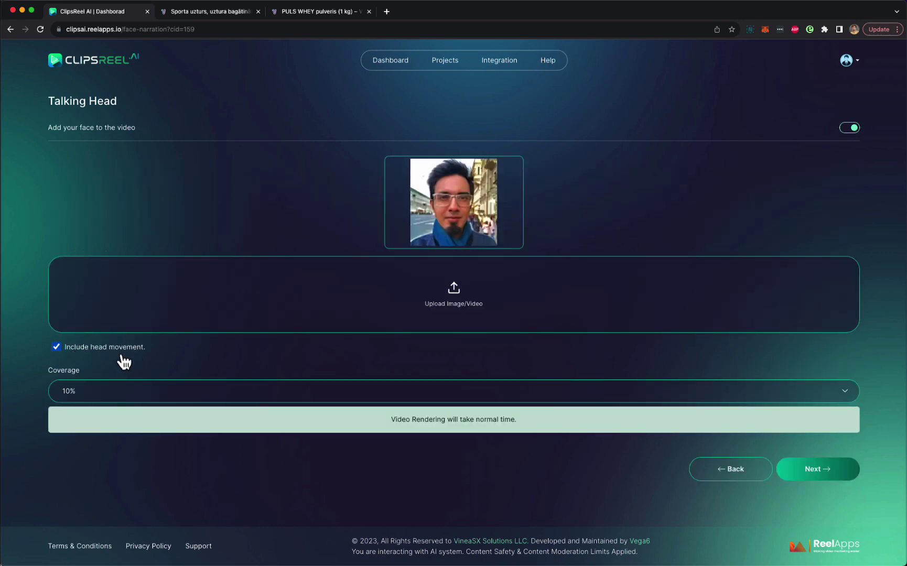
pyautogui.click(127, 392)
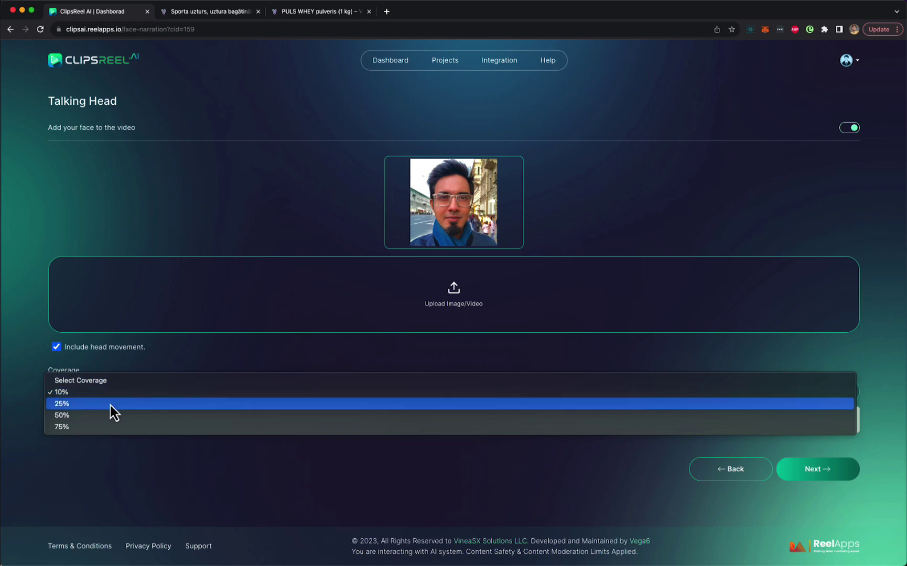
pyautogui.click(336, 205)
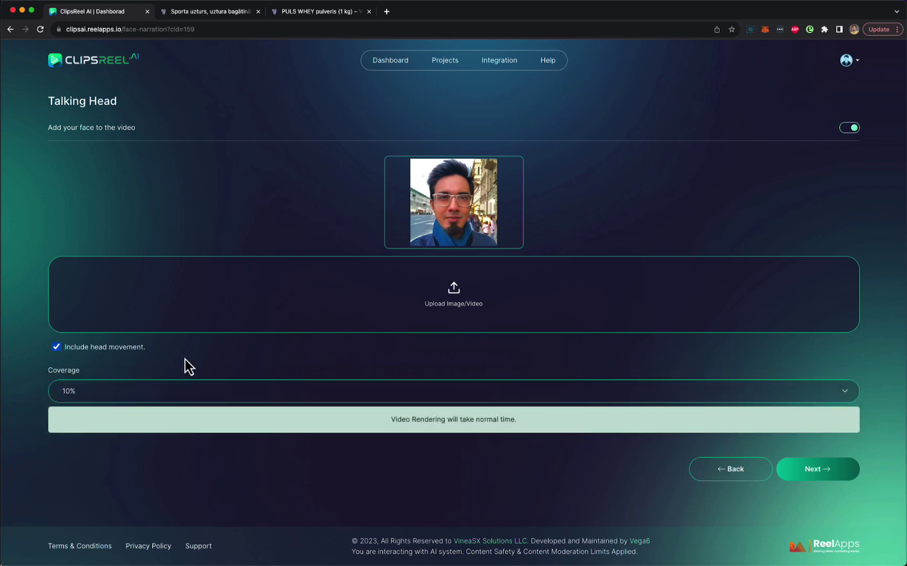
# - Set the talking-head coverage to 10% instead of 75% and submit the settings
pyautogui.click(112, 393)
pyautogui.click(113, 393)
pyautogui.click(224, 391)
pyautogui.click(182, 433)
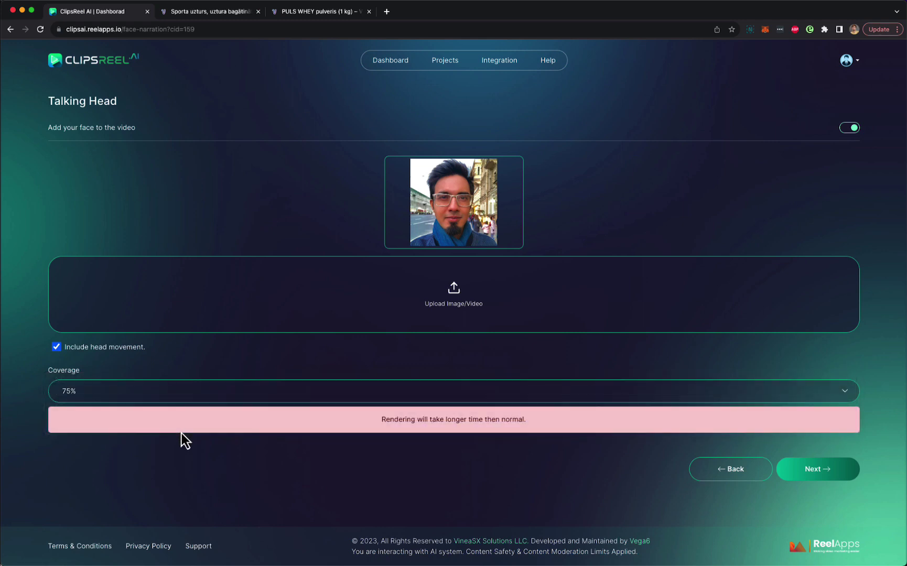
pyautogui.click(240, 389)
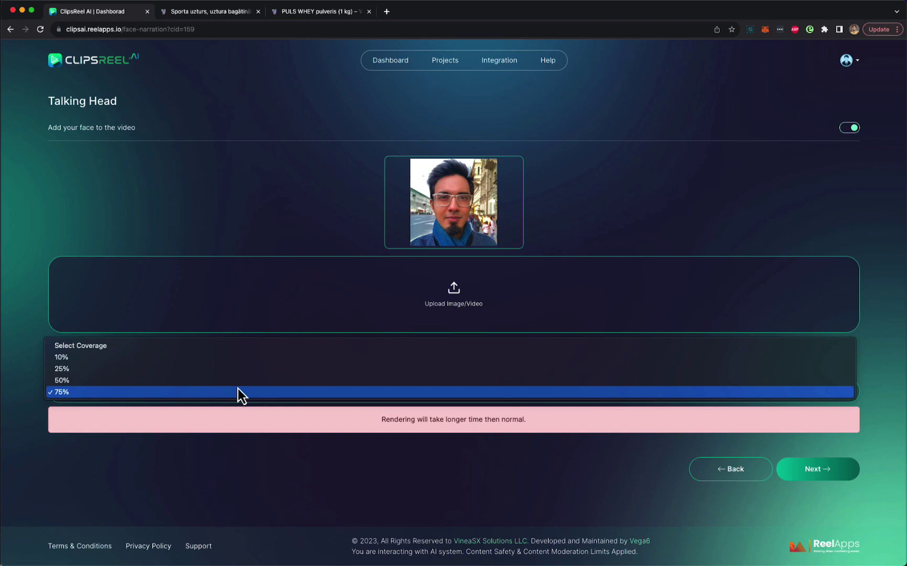
pyautogui.click(133, 358)
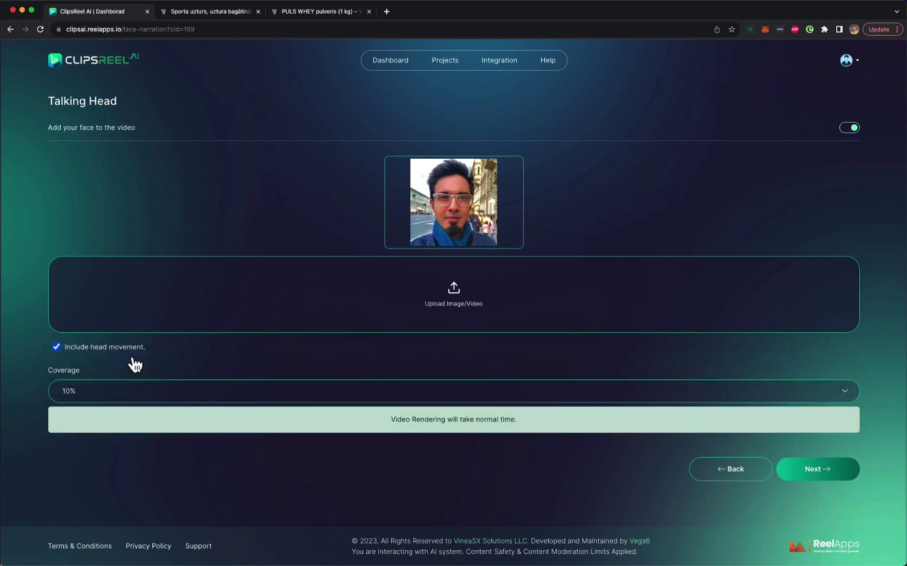
pyautogui.click(811, 477)
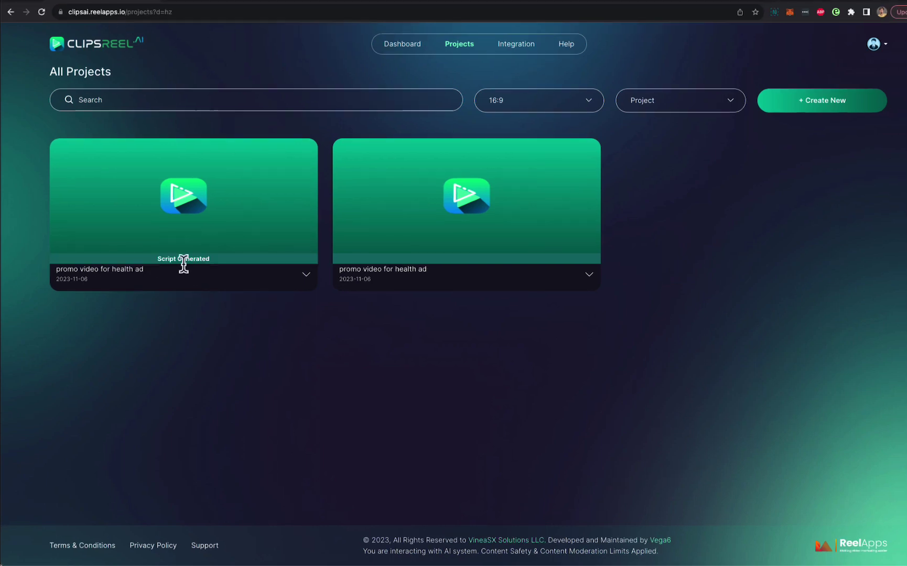
# - Open the promo project's script for editing and read through the PULS WHEY review script
pyautogui.click(307, 276)
pyautogui.click(270, 298)
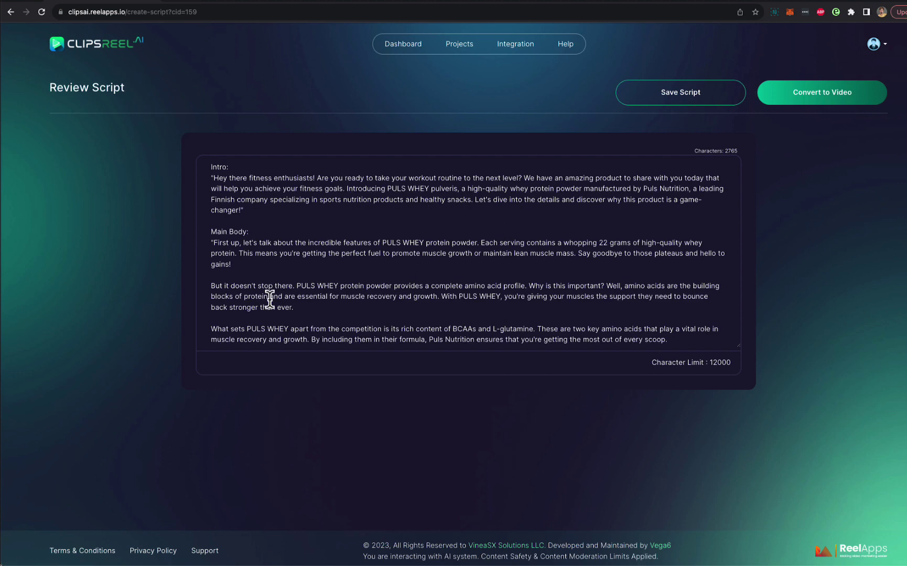
pyautogui.scroll(-5, 404, 220)
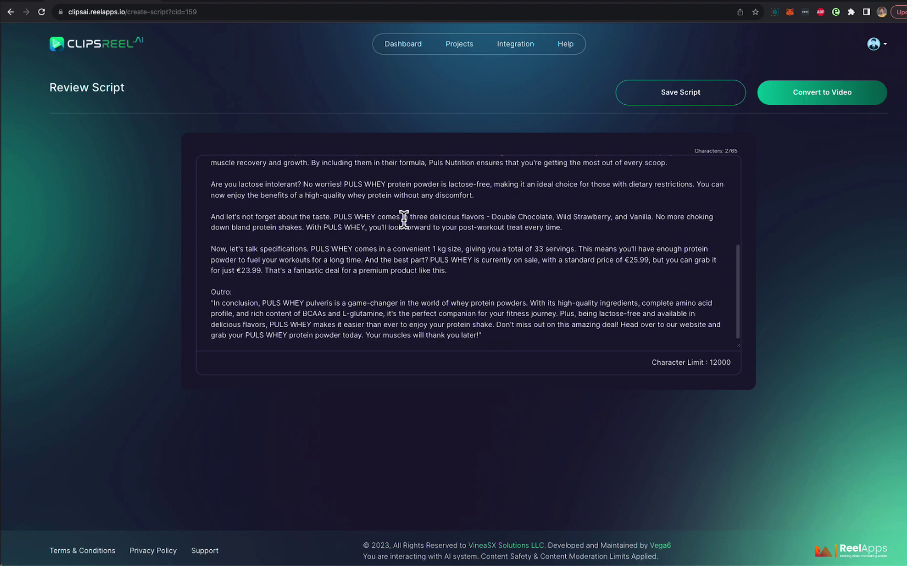
pyautogui.scroll(5, 403, 220)
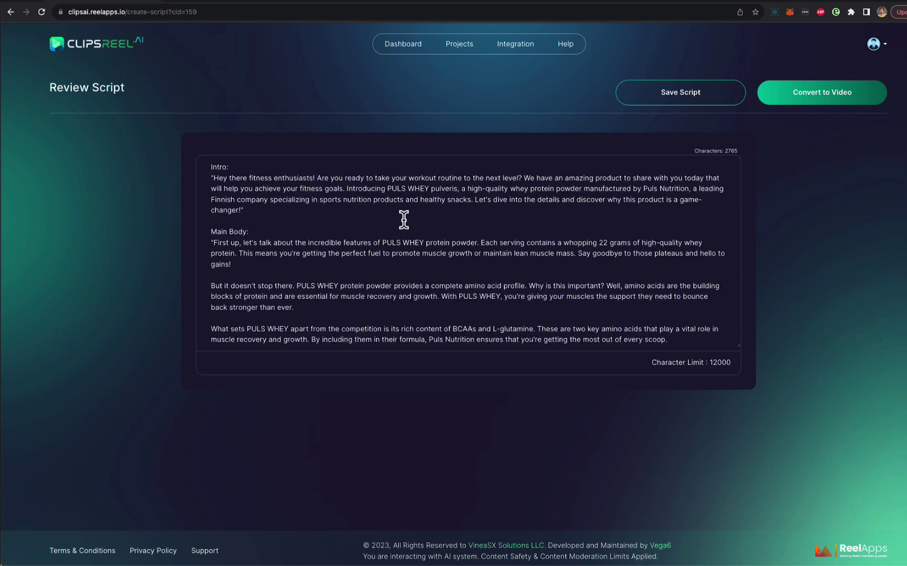
pyautogui.scroll(-5, 404, 220)
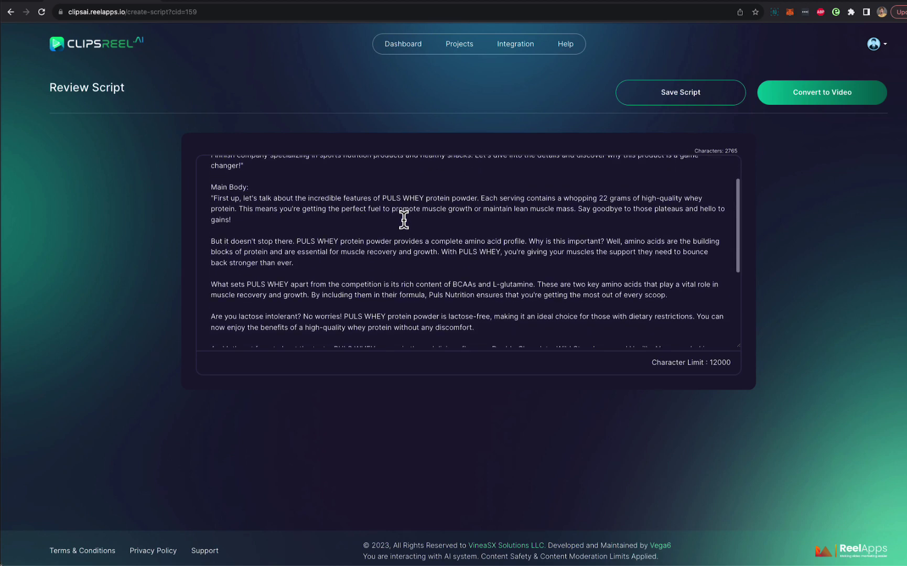
pyautogui.scroll(5, 404, 220)
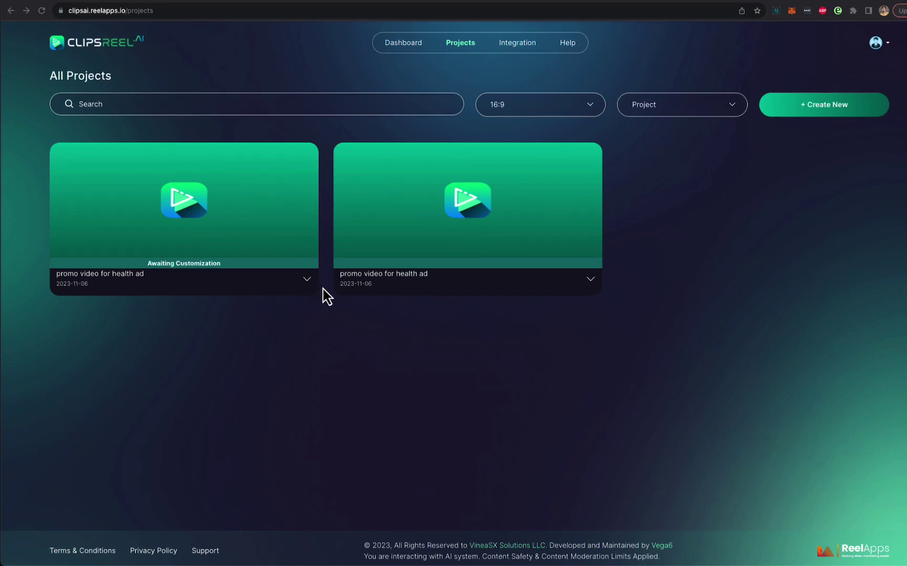
# - Open the promo project in the video editor and preview the first tortilla clip
pyautogui.click(305, 283)
pyautogui.click(267, 304)
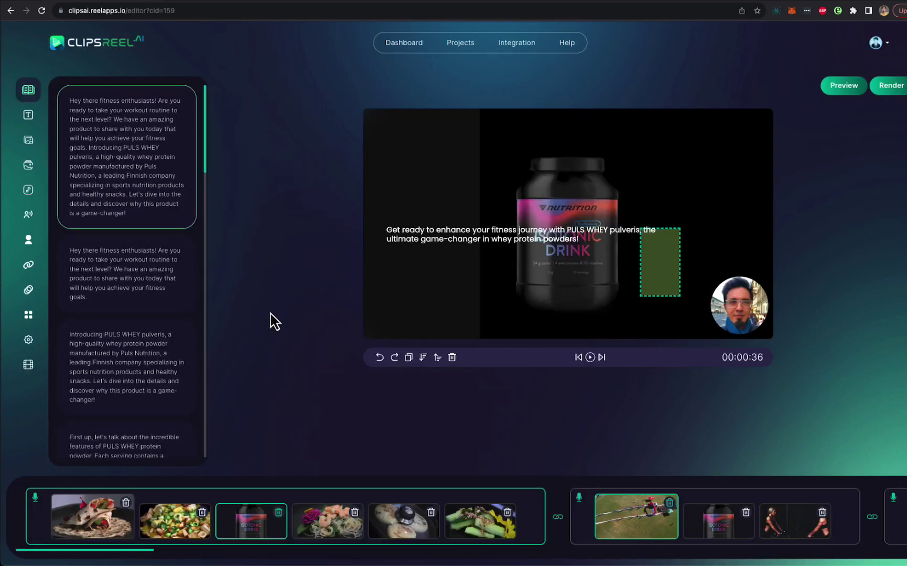
pyautogui.click(100, 514)
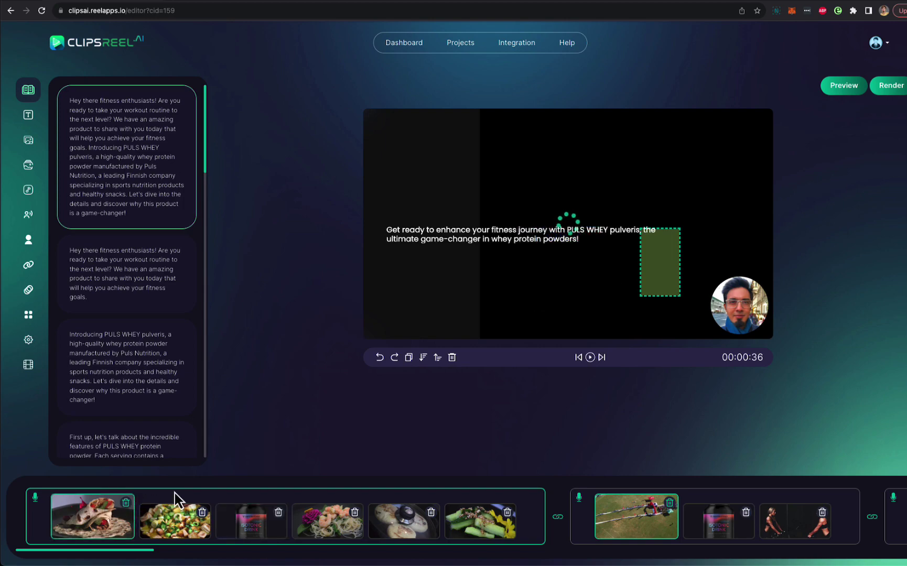
pyautogui.scroll(-10, 163, 265)
pyautogui.scroll(-10, 163, 265)
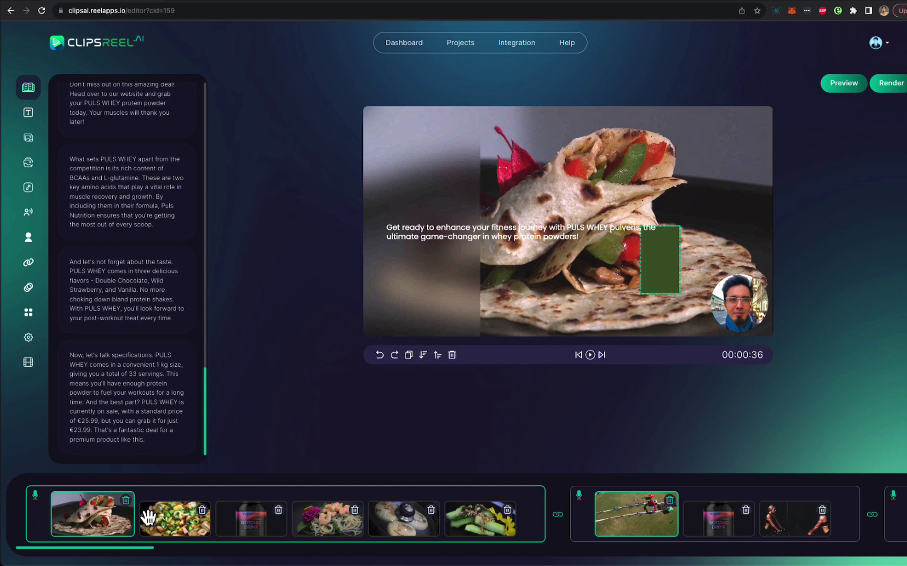
# - Select the salad and drink-tub clips on the timeline and show the Media panel
pyautogui.click(192, 517)
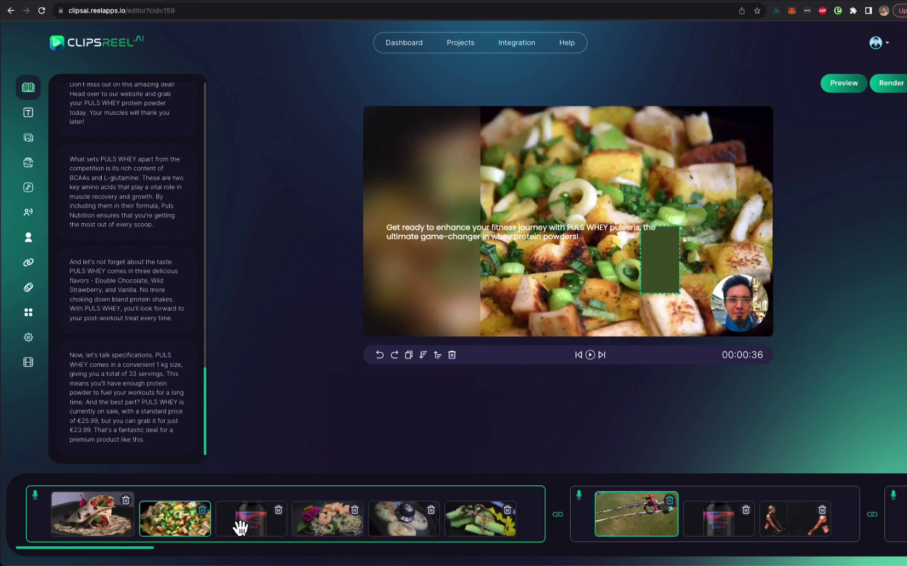
pyautogui.click(239, 525)
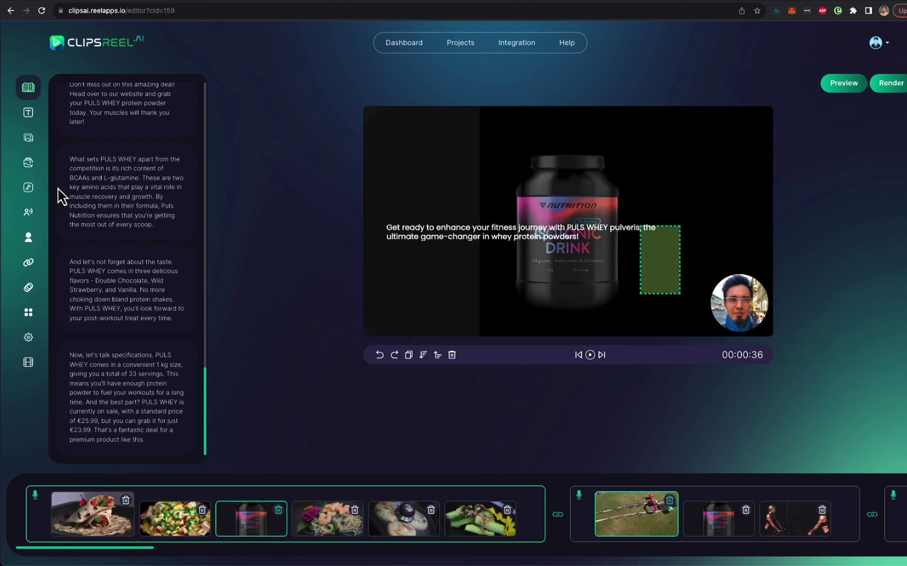
pyautogui.click(29, 139)
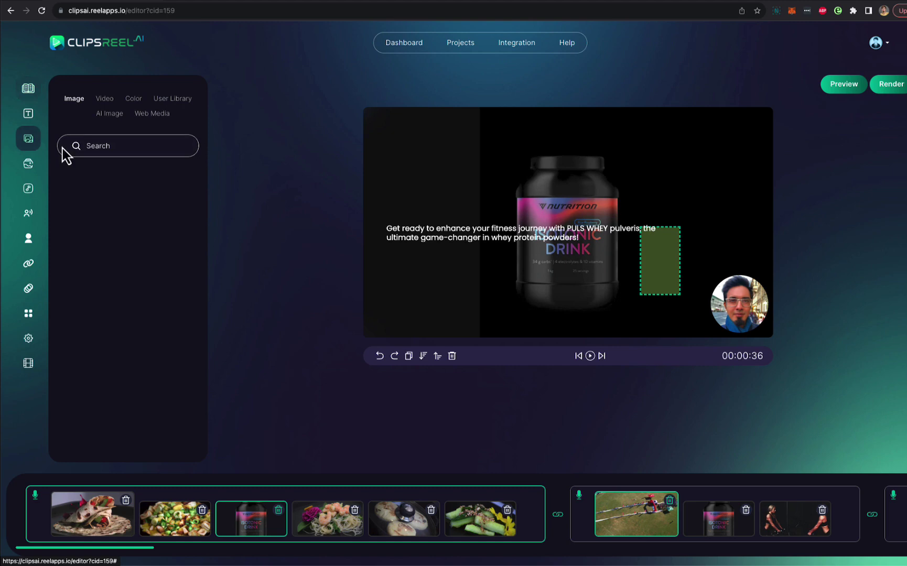
# - Swap the drink-tub clip's image for the candy-bars photo from Web Media
pyautogui.click(172, 99)
pyautogui.click(153, 114)
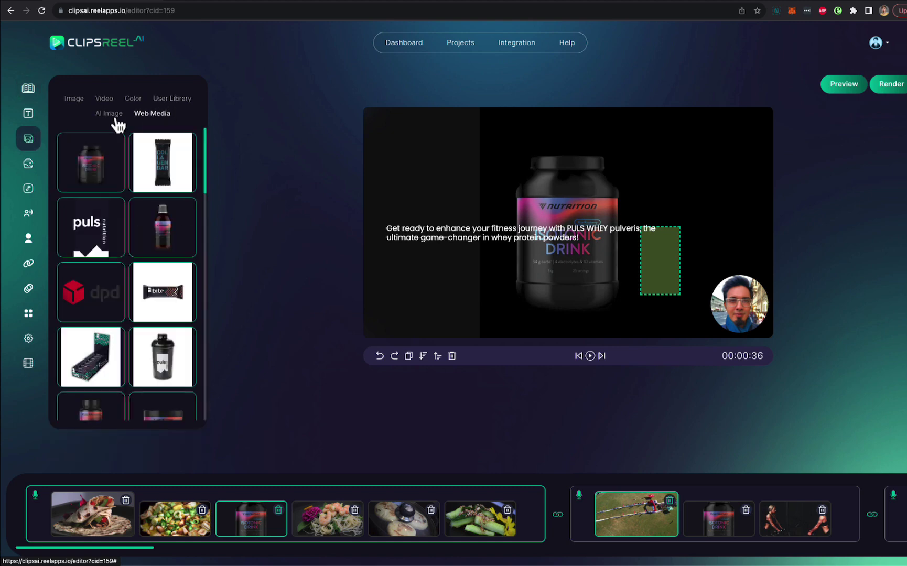
pyautogui.scroll(-5, 139, 262)
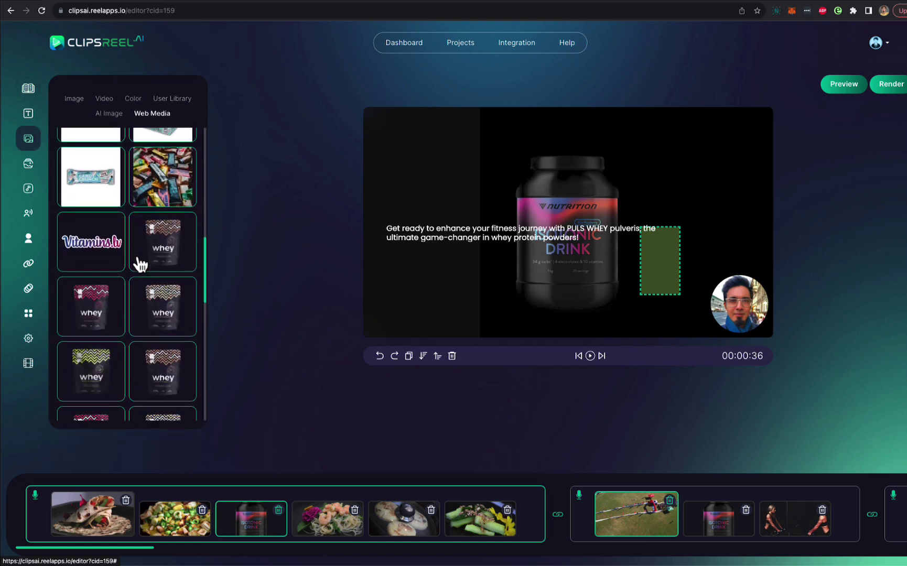
pyautogui.click(162, 290)
pyautogui.click(107, 363)
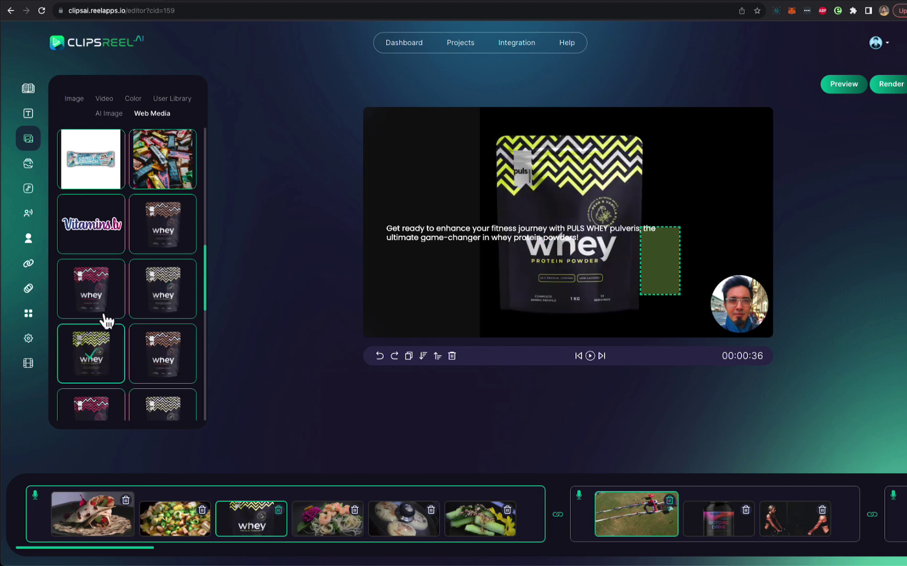
pyautogui.click(96, 183)
pyautogui.click(153, 183)
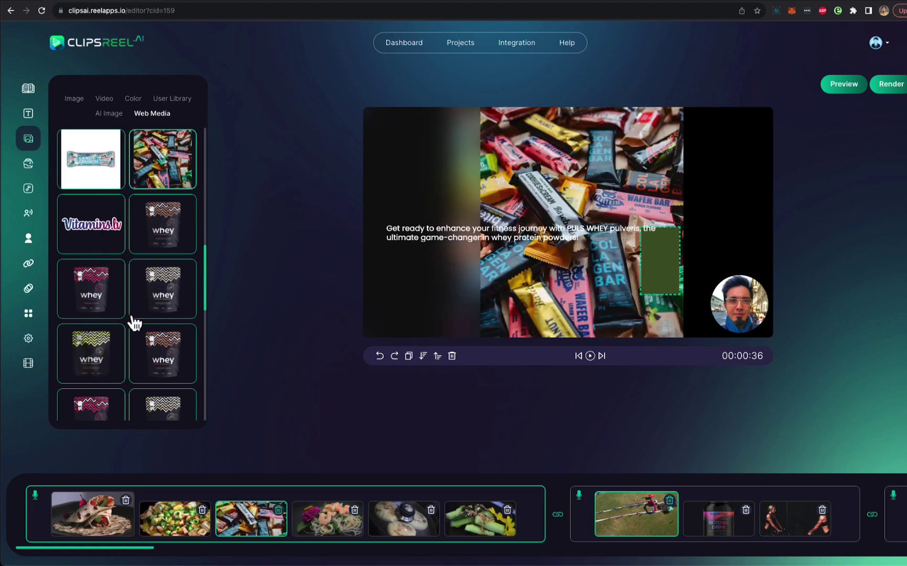
# - Replace the puls logo clip in the next scene with the pink whey bag image
pyautogui.hscroll(6, 678, 490)
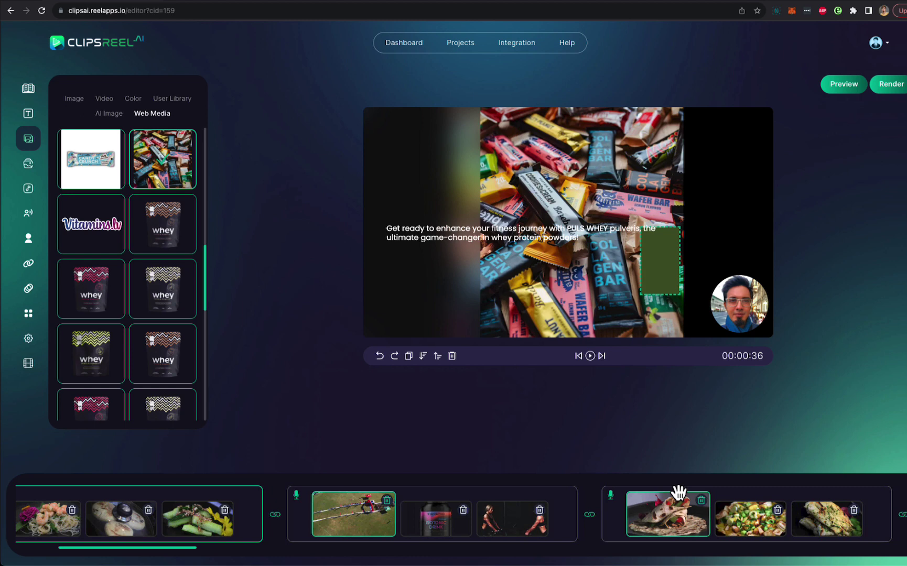
pyautogui.click(466, 522)
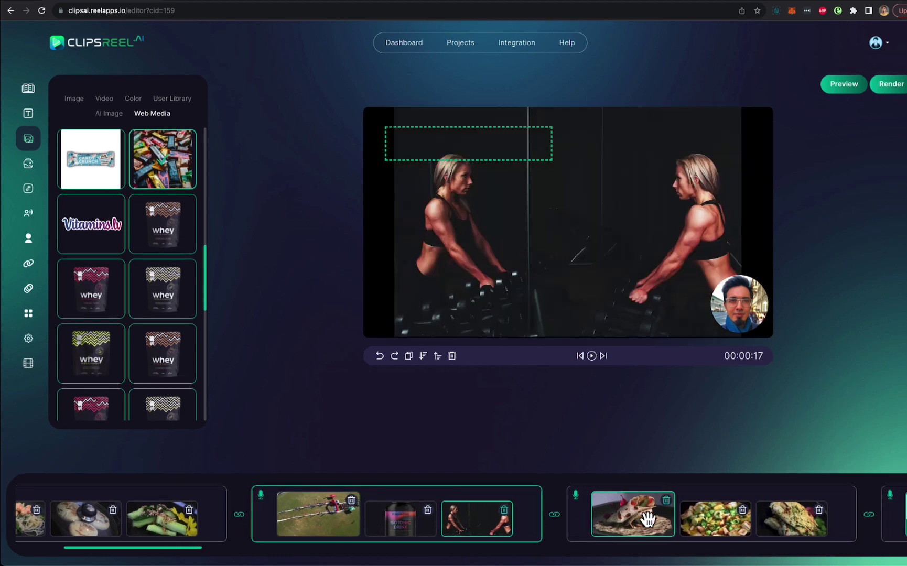
pyautogui.hscroll(4, 645, 521)
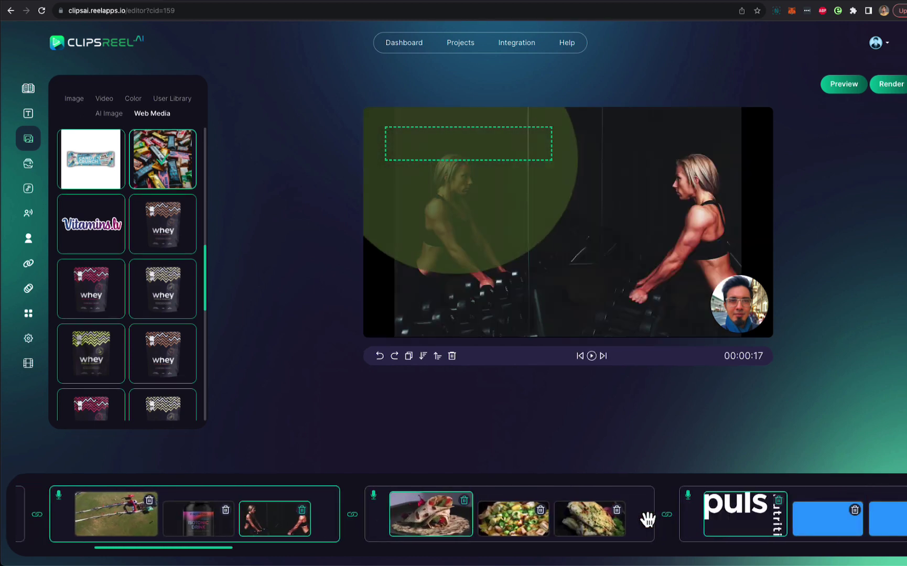
pyautogui.click(733, 530)
pyautogui.click(93, 302)
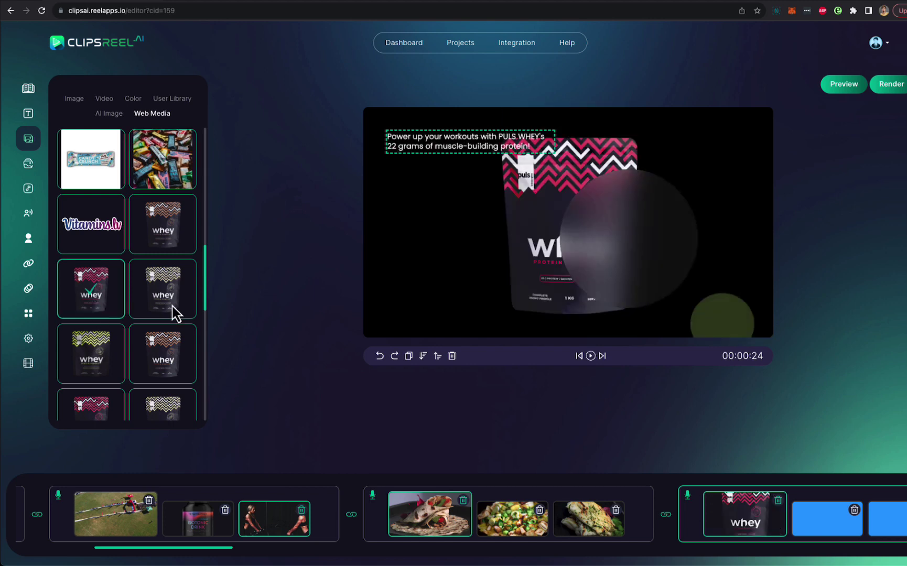
# - In the blue scene, move the blurred circle down-right and shrink its width and height
pyautogui.click(816, 527)
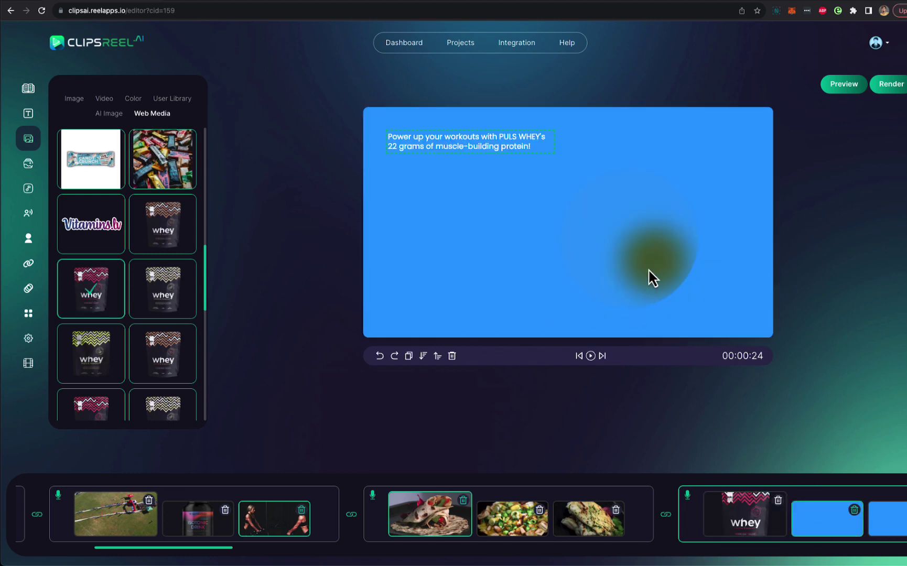
pyautogui.moveTo(606, 257); pyautogui.dragTo(660, 283)
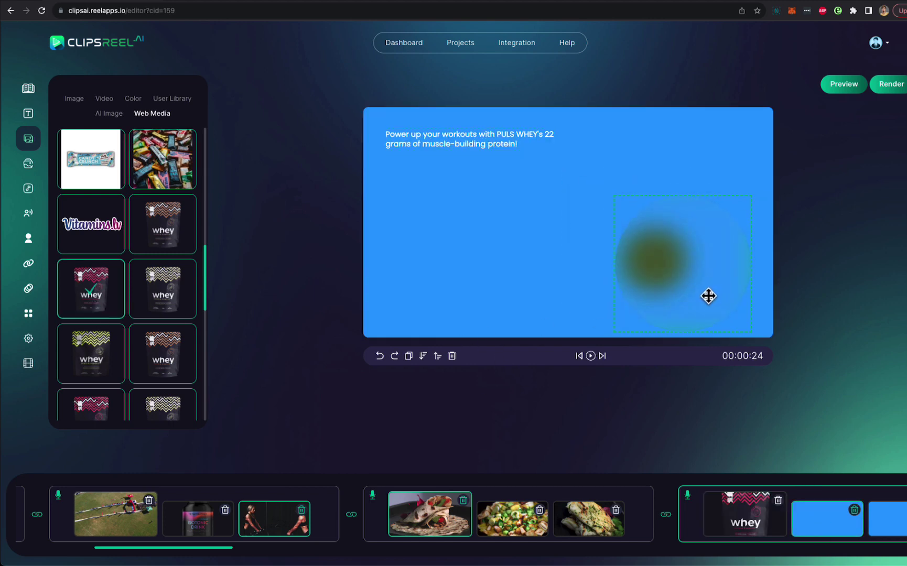
pyautogui.moveTo(629, 206); pyautogui.dragTo(713, 293)
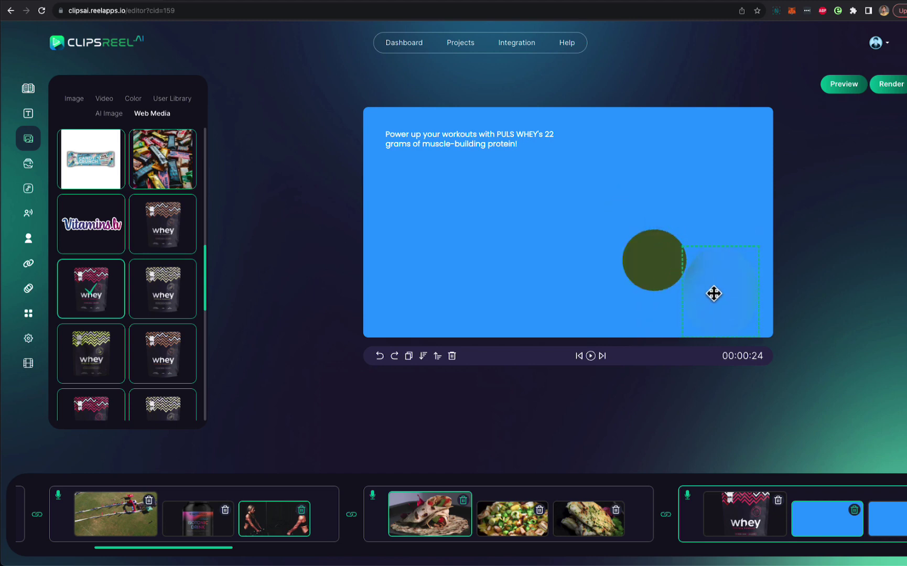
pyautogui.moveTo(726, 246); pyautogui.dragTo(727, 264)
pyautogui.click(259, 509)
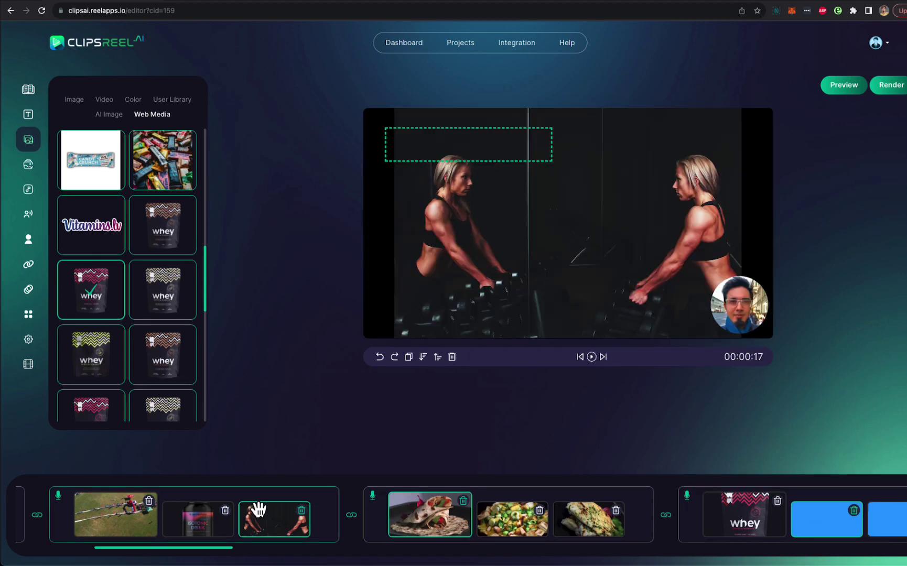
# - Select the athlete scene's headline and nudge it slightly up-left in text customization
pyautogui.click(29, 91)
pyautogui.click(29, 116)
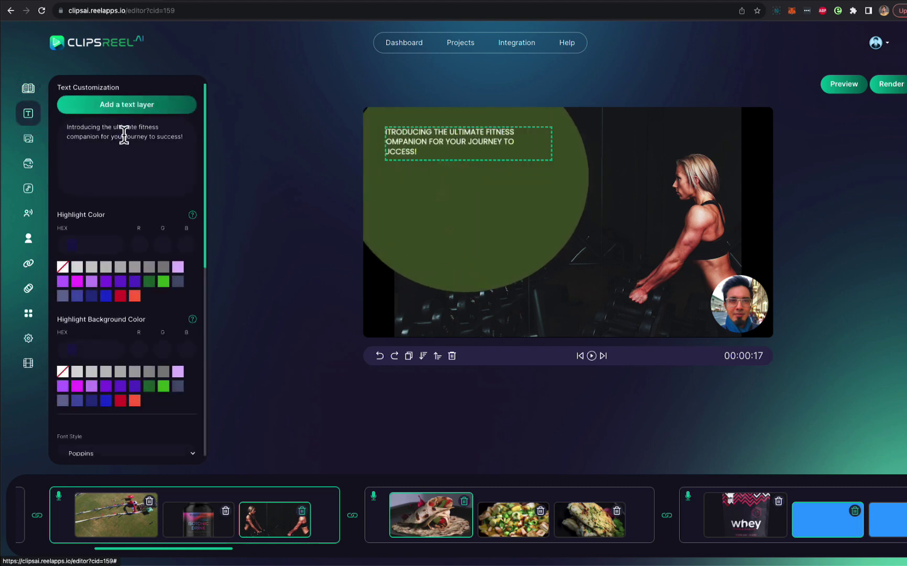
pyautogui.moveTo(454, 149); pyautogui.dragTo(453, 146)
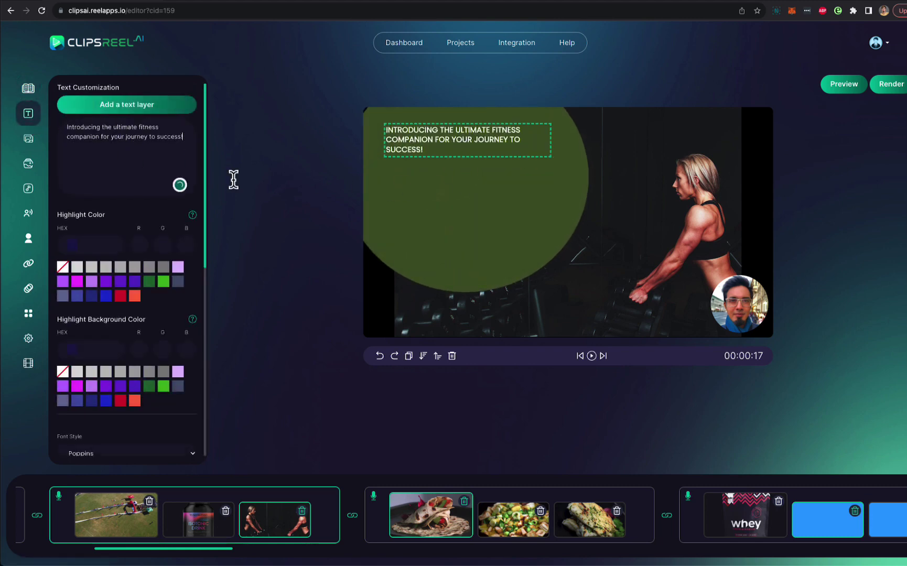
pyautogui.scroll(-2, 114, 319)
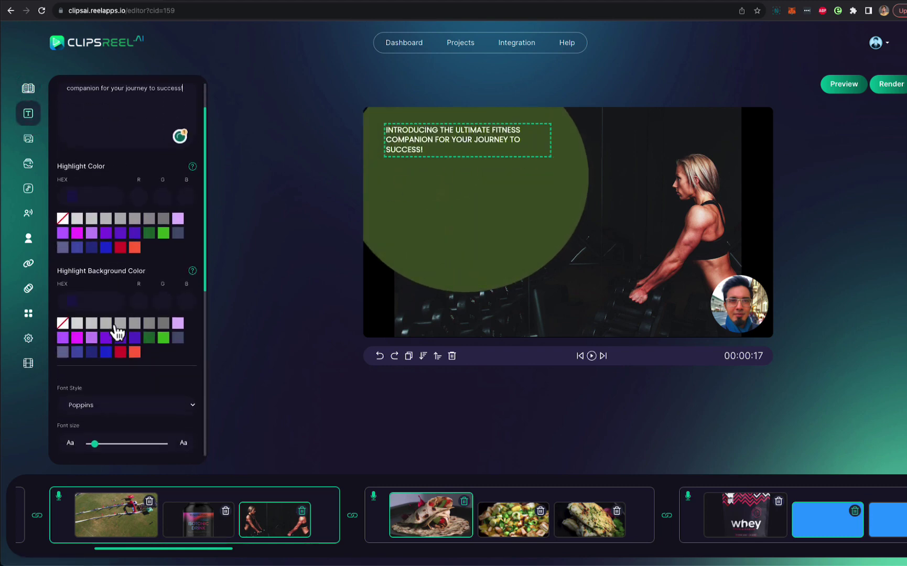
pyautogui.scroll(-1, 129, 396)
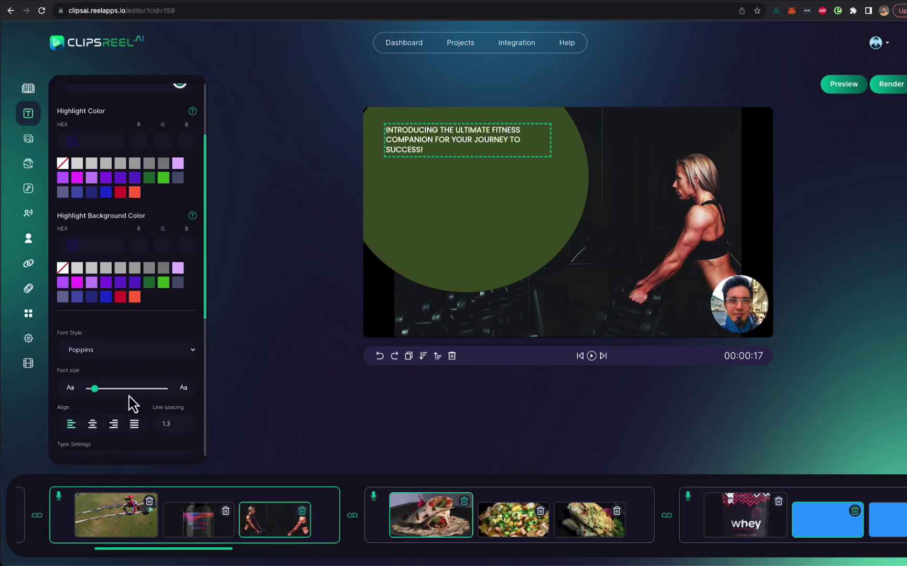
# - Keep the Poppins font, resize the caption text and centre-align it, leaving line spacing unchanged
pyautogui.click(108, 355)
pyautogui.scroll(-20, 107, 356)
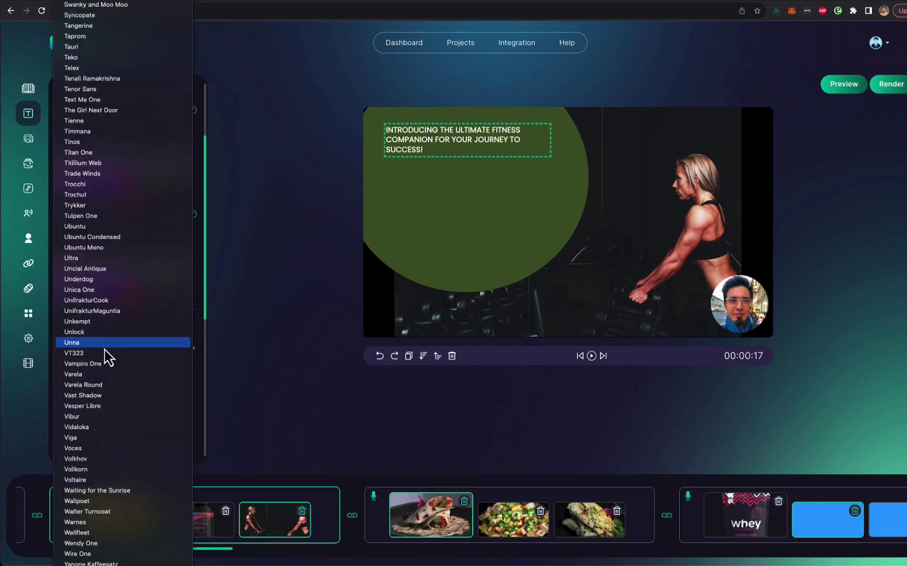
pyautogui.press('Escape')
pyautogui.moveTo(113, 389)
pyautogui.mouseDown()
pyautogui.moveTo(100, 388)
pyautogui.moveTo(108, 389)
pyautogui.mouseUp()
pyautogui.click(92, 425)
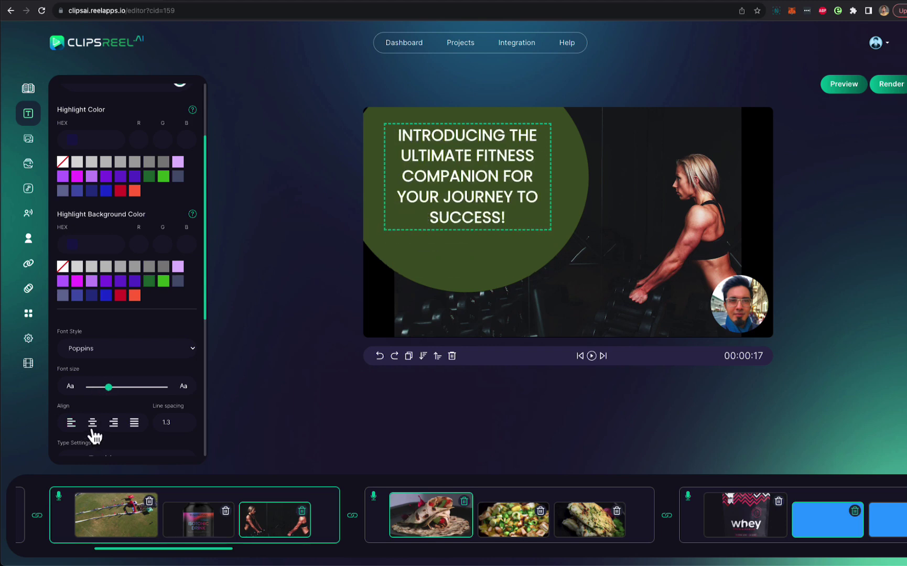
pyautogui.scroll(-5, 120, 450)
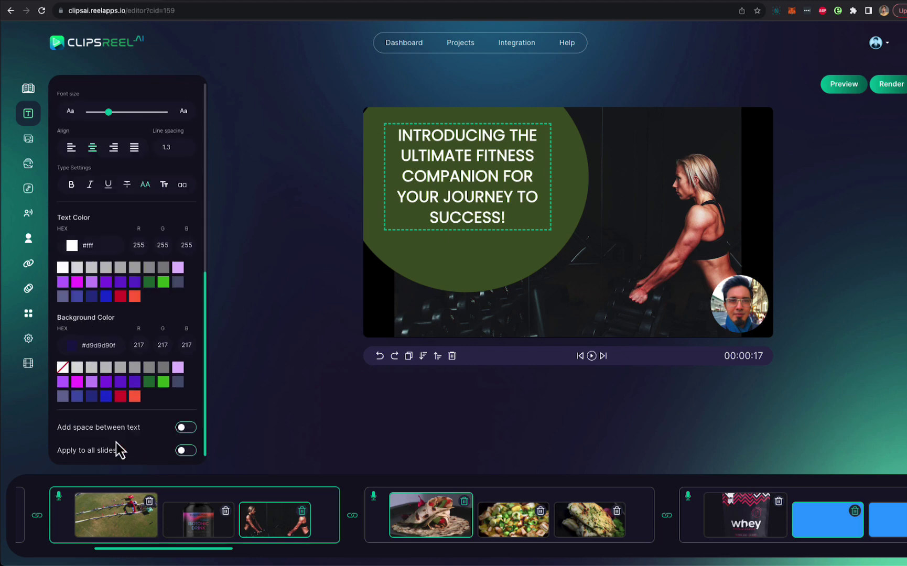
pyautogui.click(186, 429)
pyautogui.click(187, 429)
pyautogui.click(23, 144)
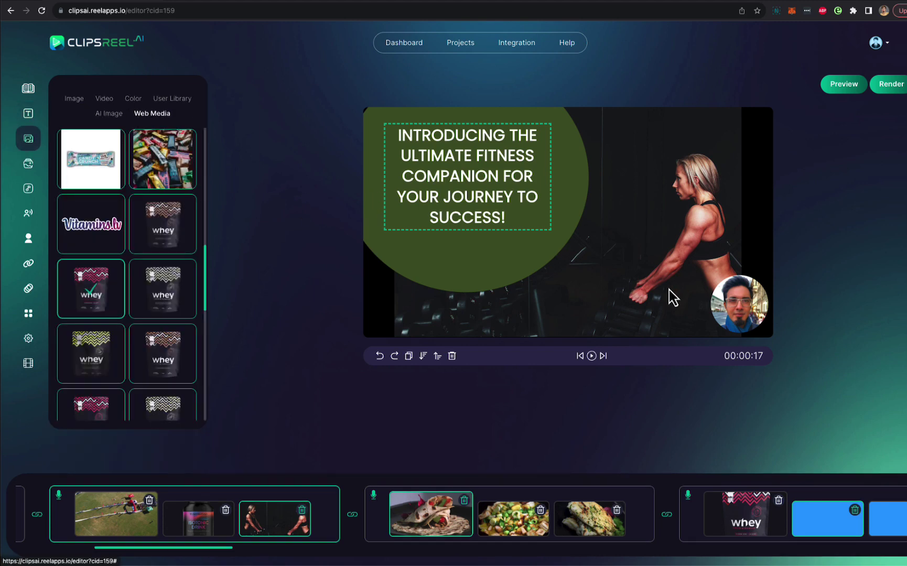
# - Add the bite bar picture from Web Media to the athlete slide, then delete it
pyautogui.click(28, 163)
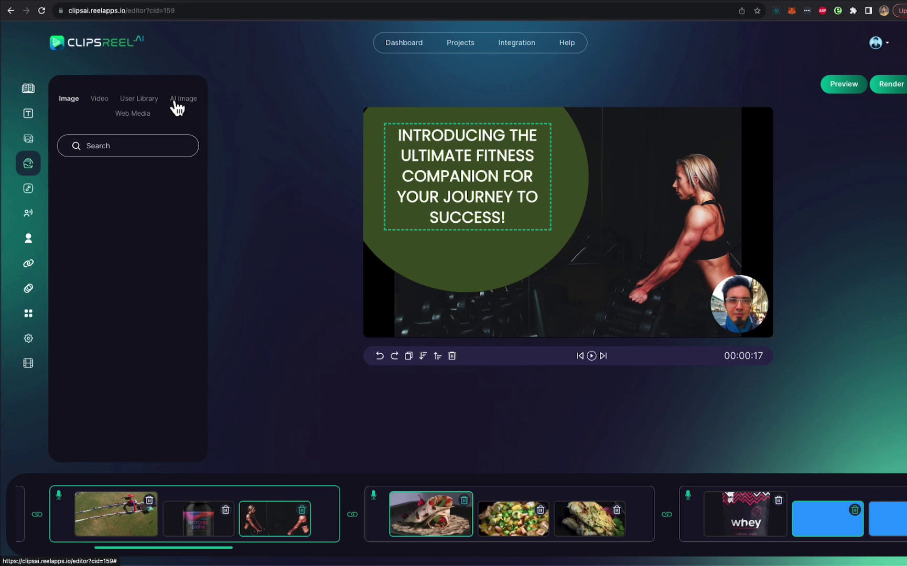
pyautogui.click(178, 101)
pyautogui.click(135, 115)
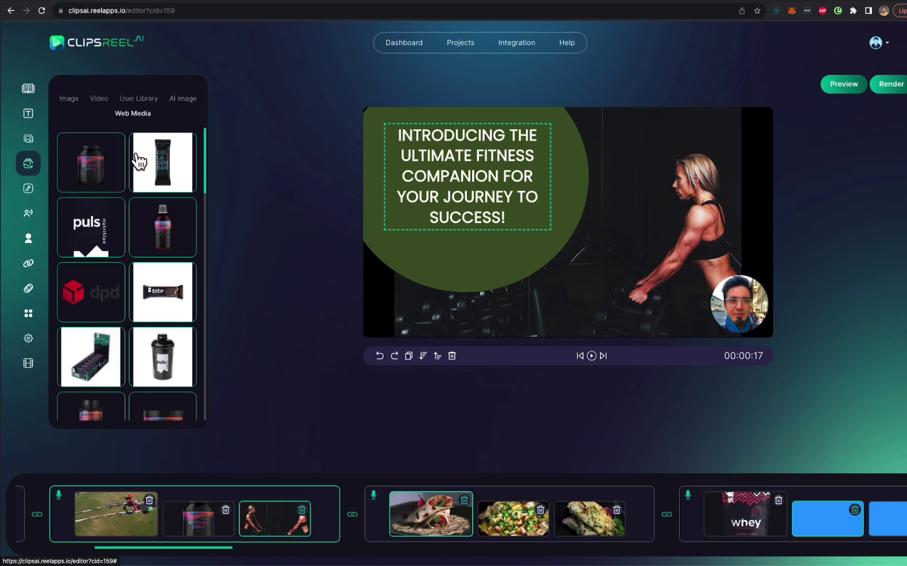
pyautogui.scroll(-1, 105, 310)
pyautogui.click(174, 266)
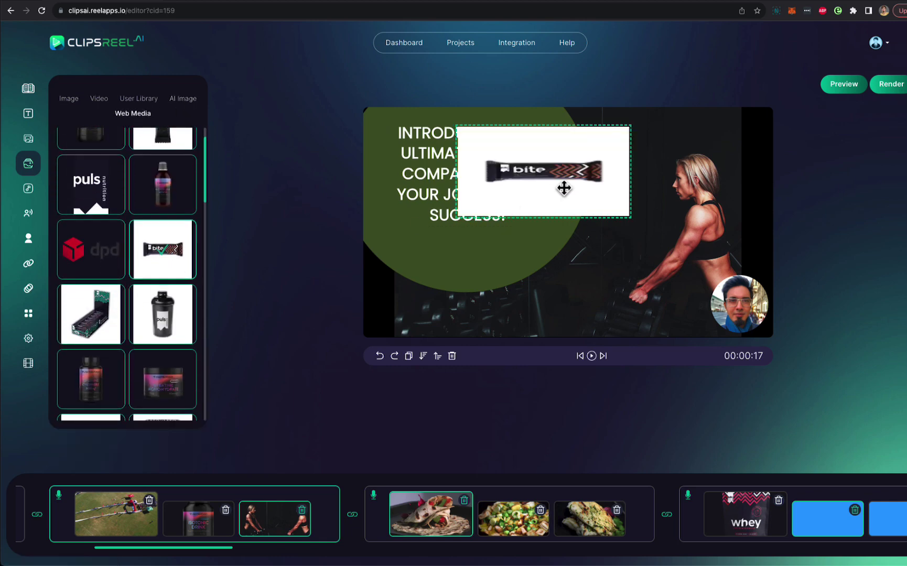
pyautogui.click(452, 356)
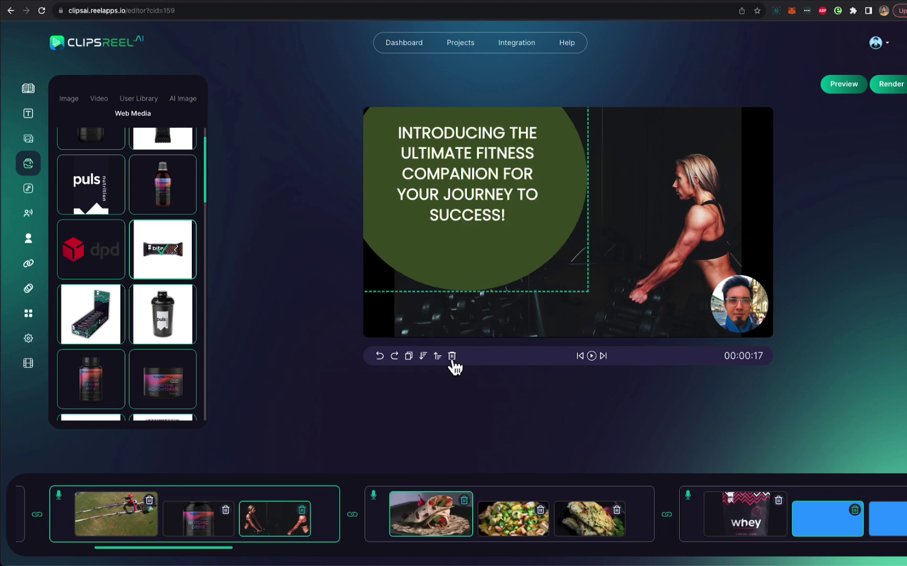
# - Keep Kevin as the Robo Voice and enable Include head moments for the talking head
pyautogui.click(30, 191)
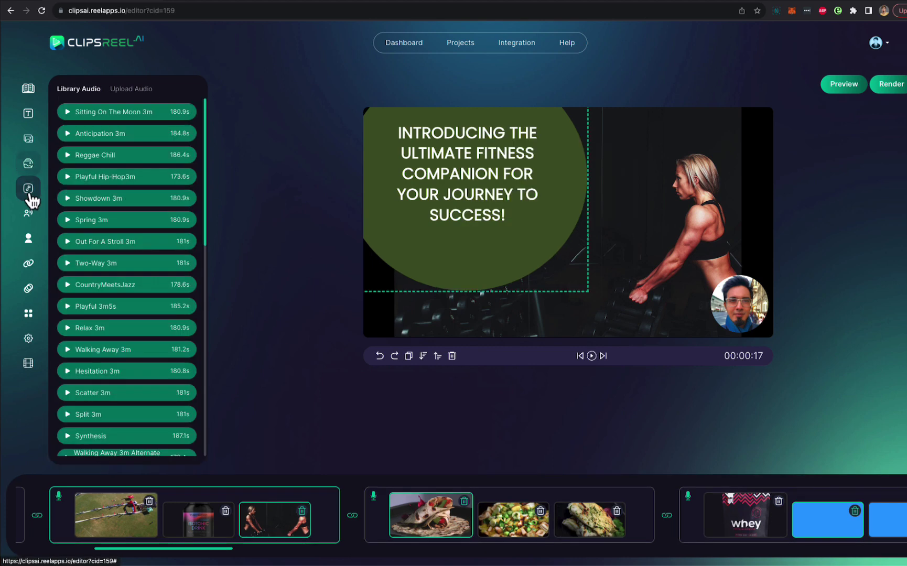
pyautogui.click(22, 218)
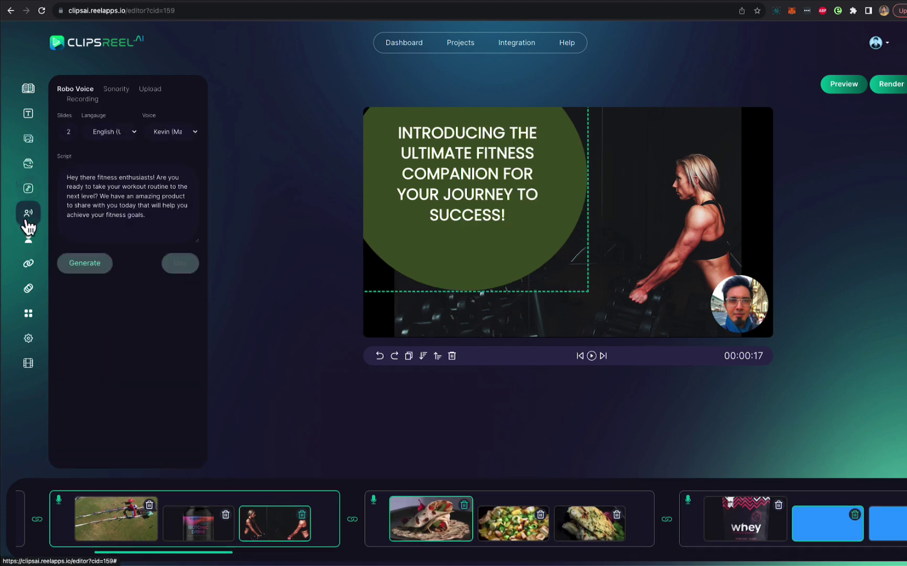
pyautogui.click(162, 138)
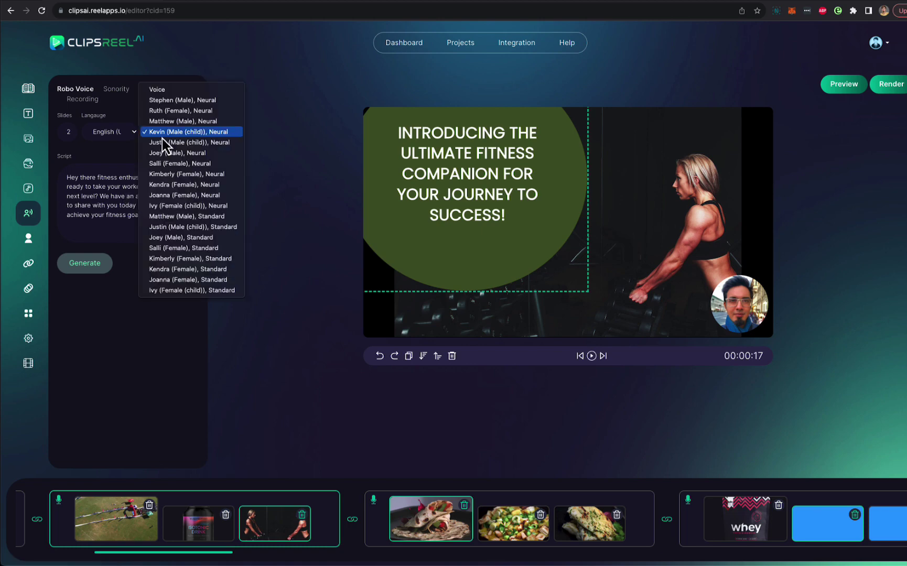
pyautogui.click(163, 138)
pyautogui.click(28, 238)
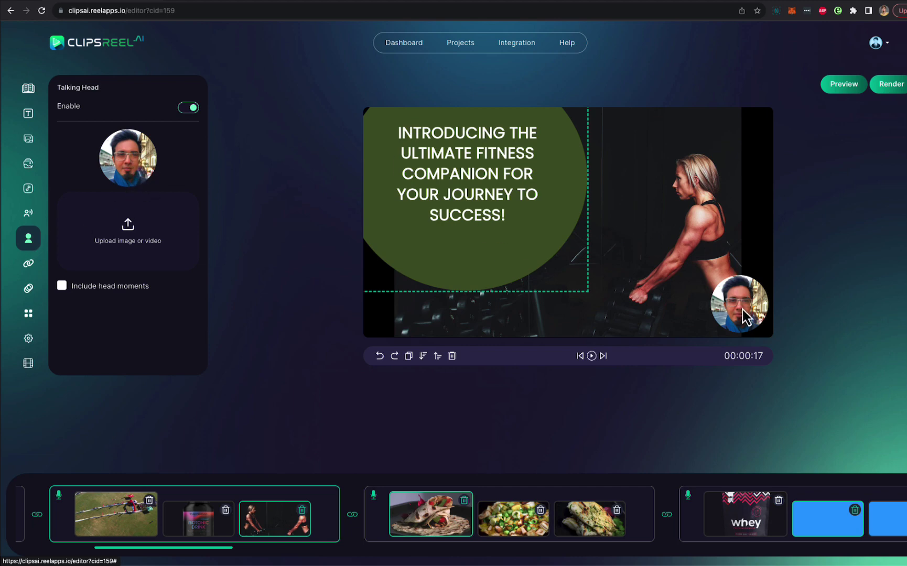
pyautogui.click(83, 290)
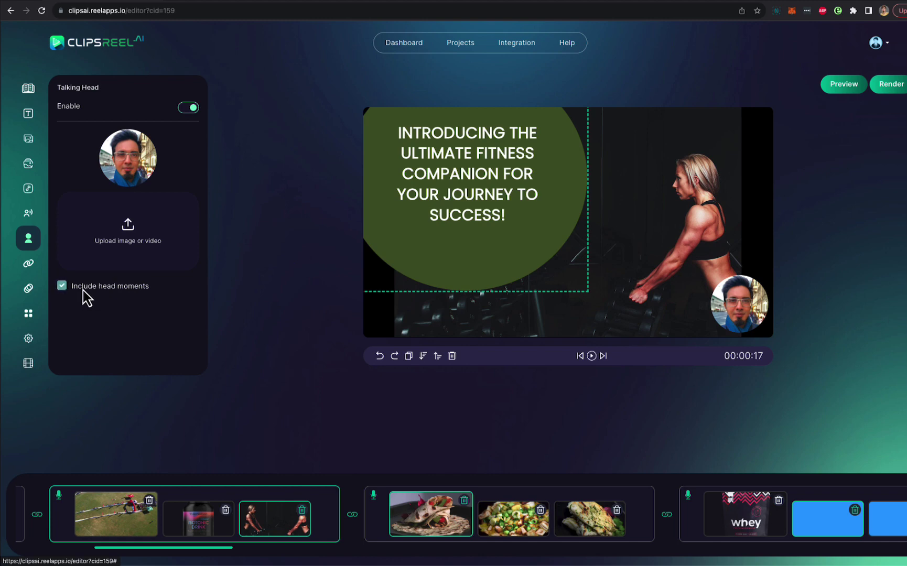
pyautogui.click(26, 264)
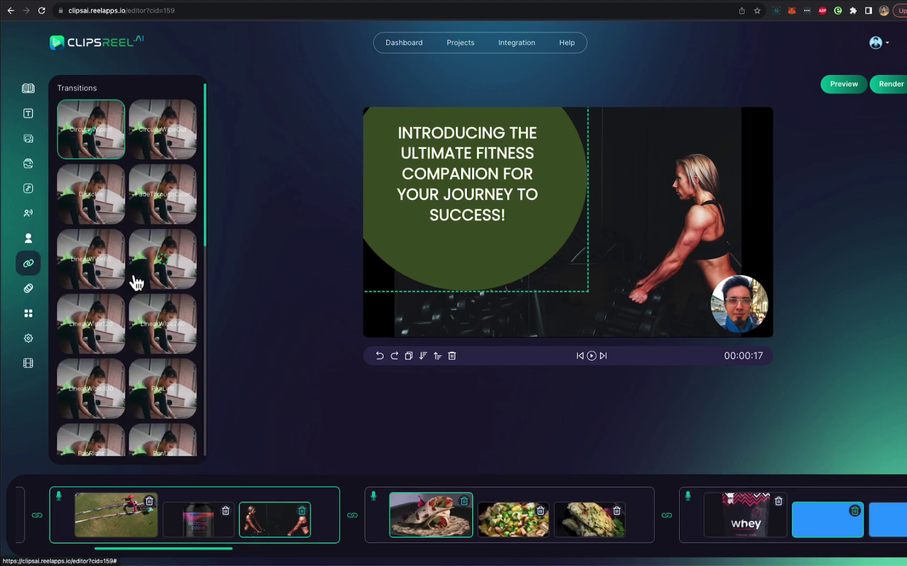
# - Apply a different Templates layout variation to the athlete scene
pyautogui.click(28, 290)
pyautogui.click(29, 314)
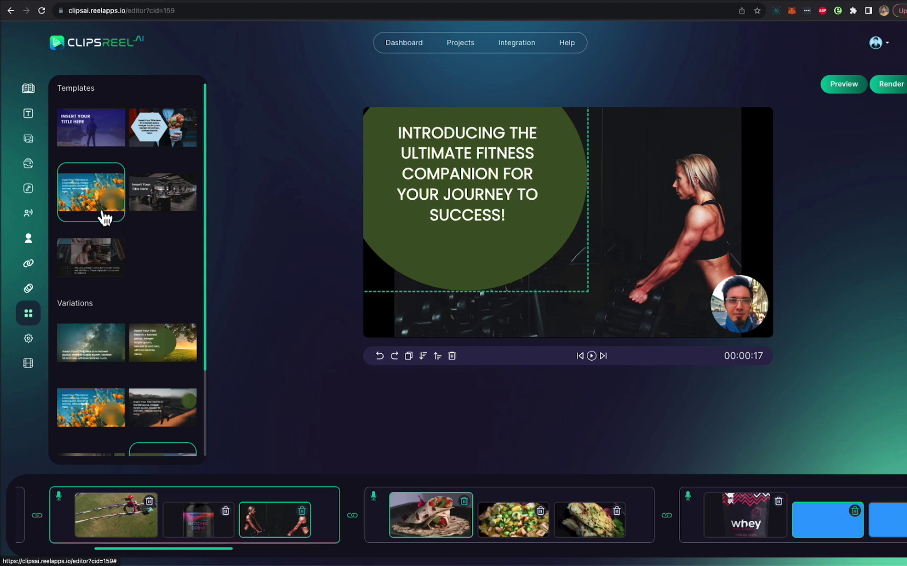
pyautogui.scroll(-3, 131, 345)
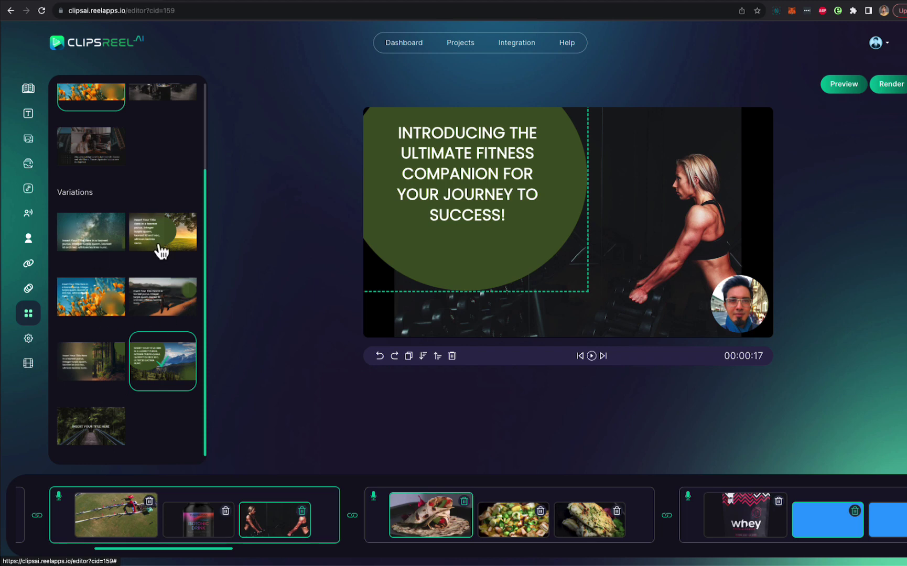
pyautogui.click(148, 313)
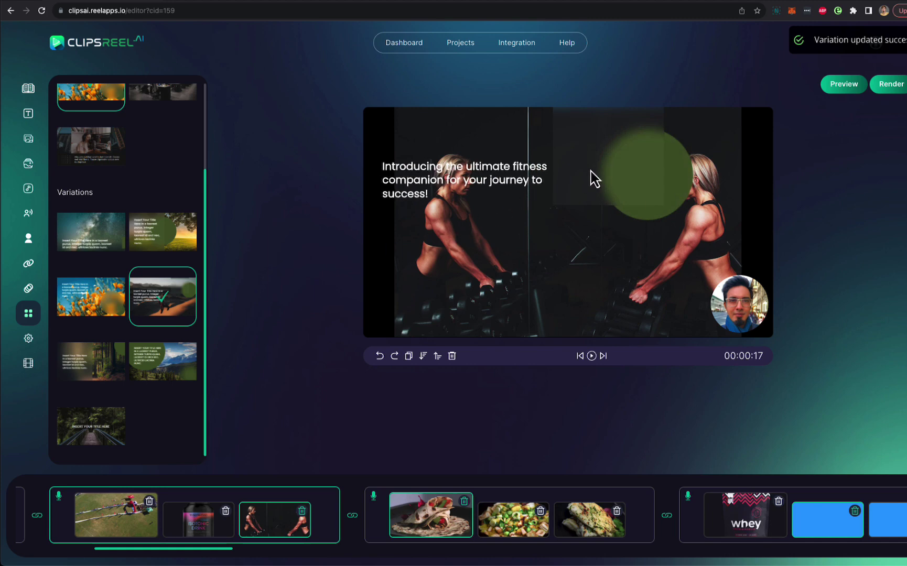
# - Check the video settings and switch Outro and Intro on, then off again
pyautogui.click(28, 339)
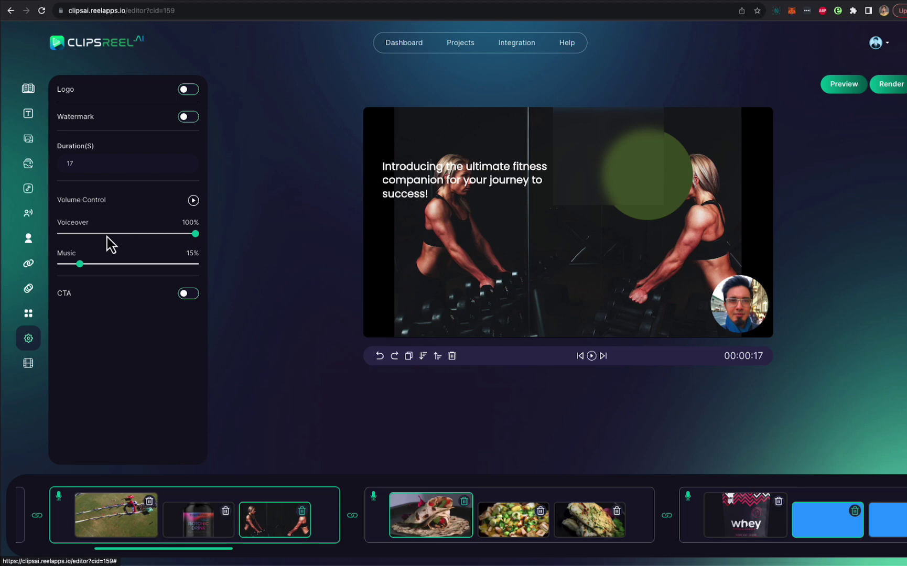
pyautogui.click(27, 364)
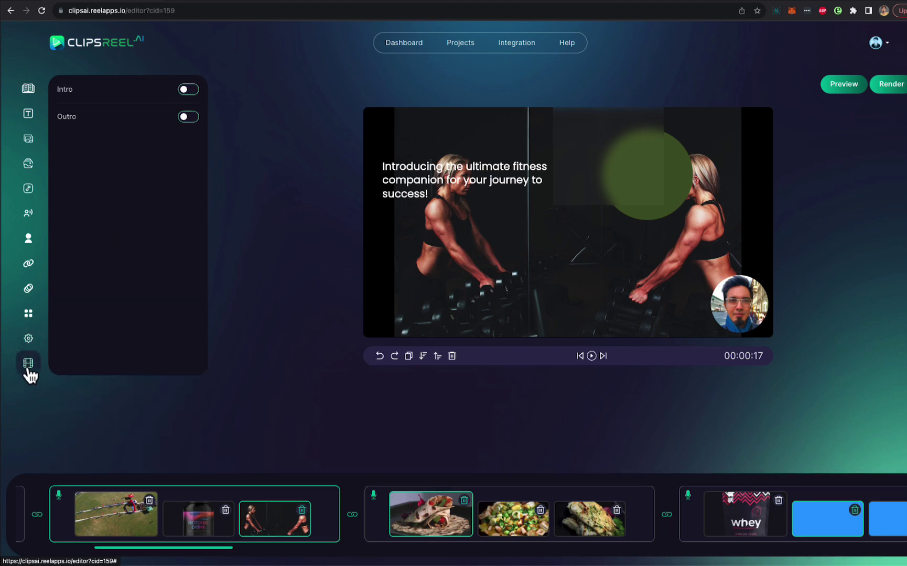
pyautogui.click(189, 118)
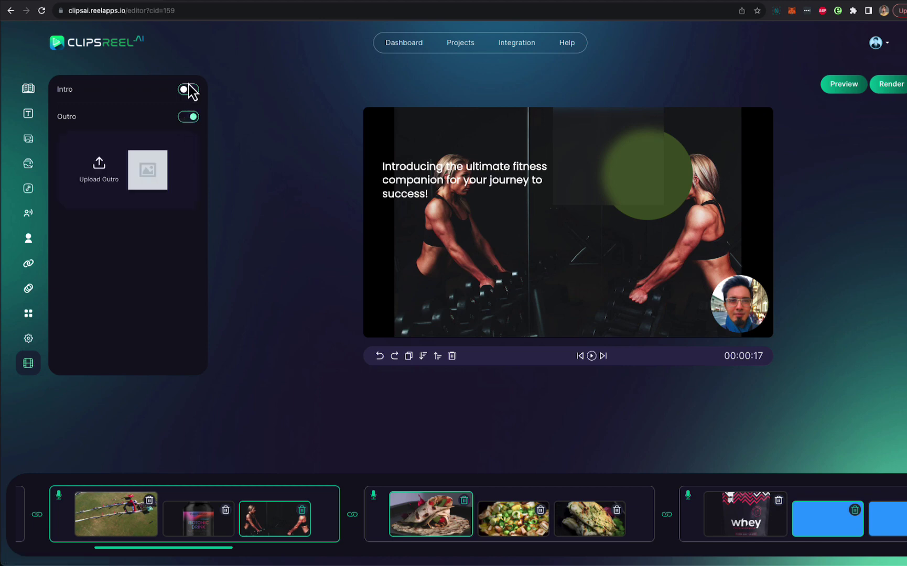
pyautogui.click(189, 91)
pyautogui.click(189, 90)
pyautogui.click(188, 116)
pyautogui.click(29, 115)
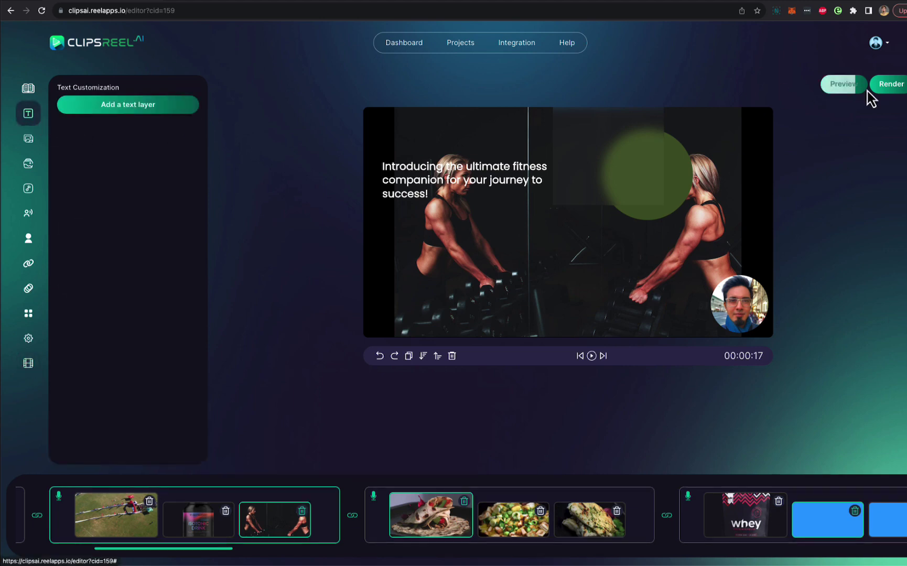
pyautogui.click(842, 94)
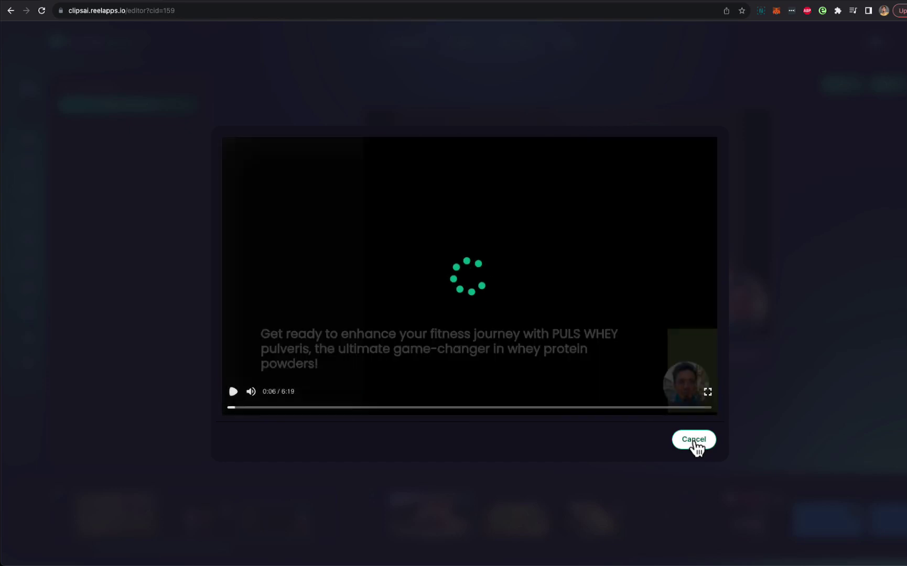
pyautogui.click(694, 440)
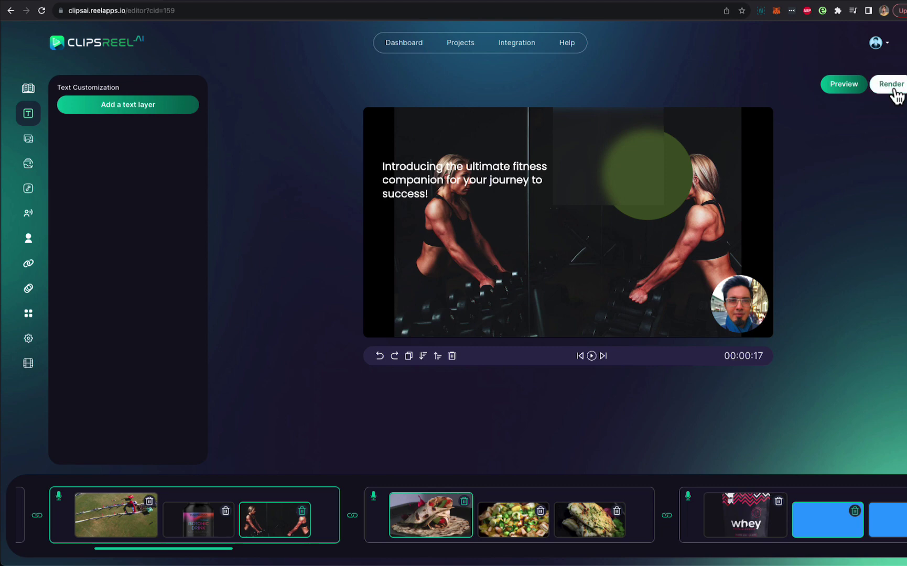
# - Render the promo video and open Publish for the rendered project
pyautogui.click(891, 86)
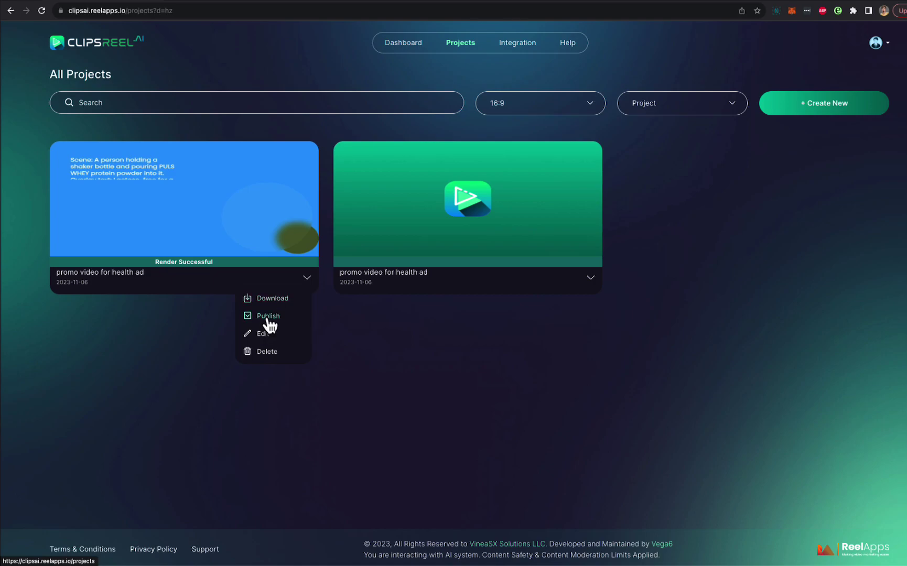
pyautogui.click(268, 316)
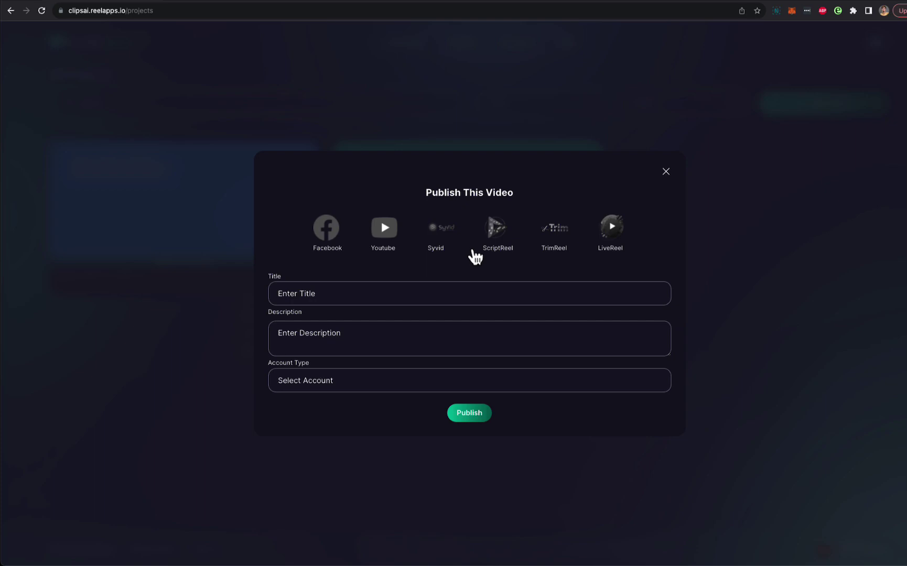
# - Download the rendered video and play output (6).mp4 in an enlarged QuickTime window
pyautogui.click(666, 173)
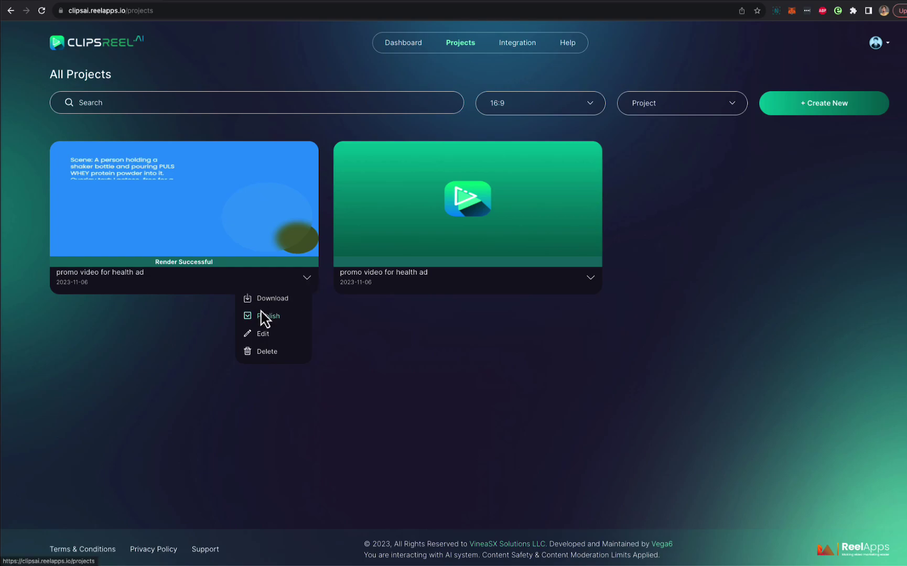
pyautogui.click(271, 303)
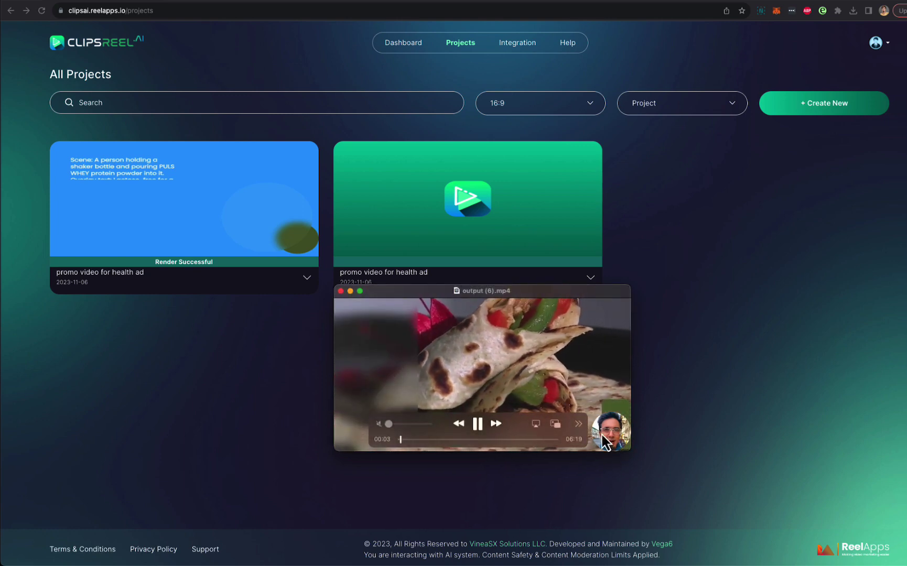
pyautogui.moveTo(629, 452); pyautogui.dragTo(718, 541)
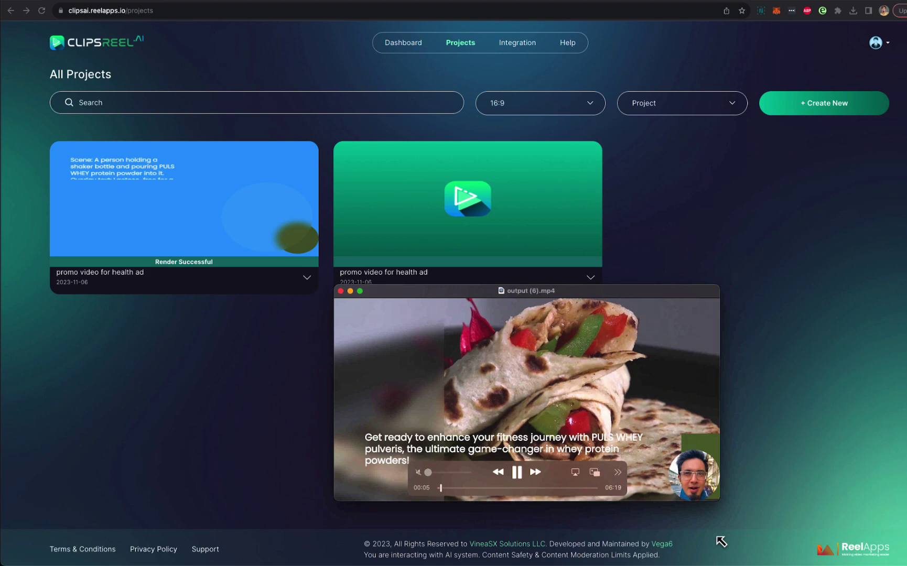